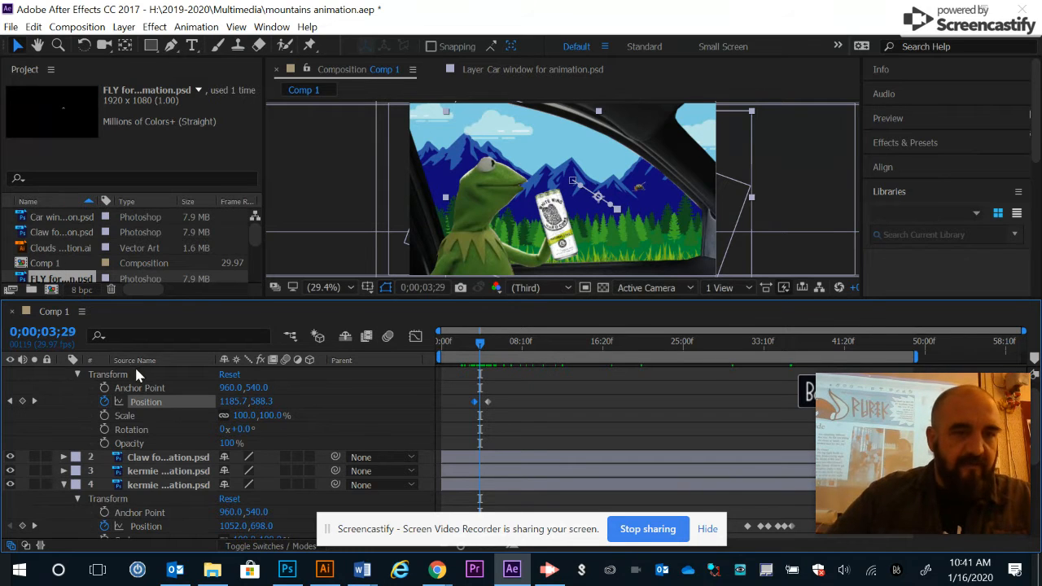
Step: Open the fly layer's Transform properties and preview its current animation
{"action": "scroll", "coordinate": [234, 395], "scroll_direction": "up", "scroll_amount": 1}
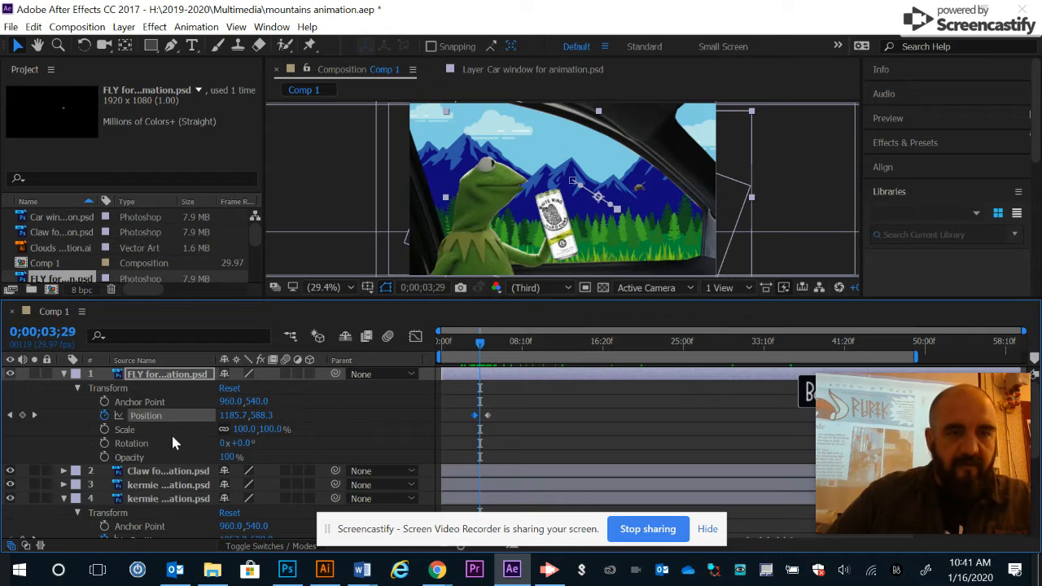
{"action": "left_click", "coordinate": [64, 375]}
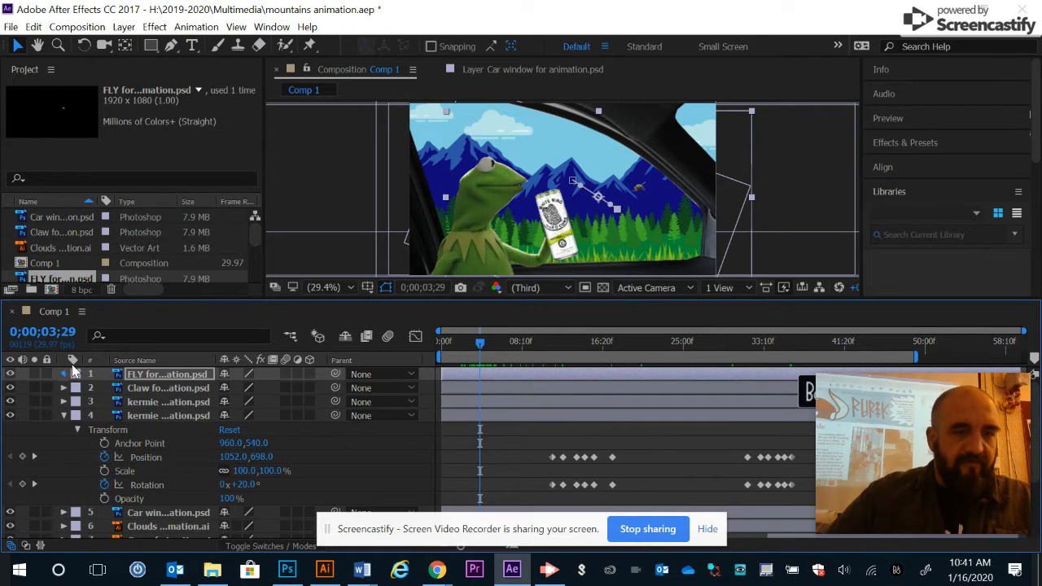
{"action": "left_click", "coordinate": [65, 374]}
{"action": "left_click", "coordinate": [77, 388]}
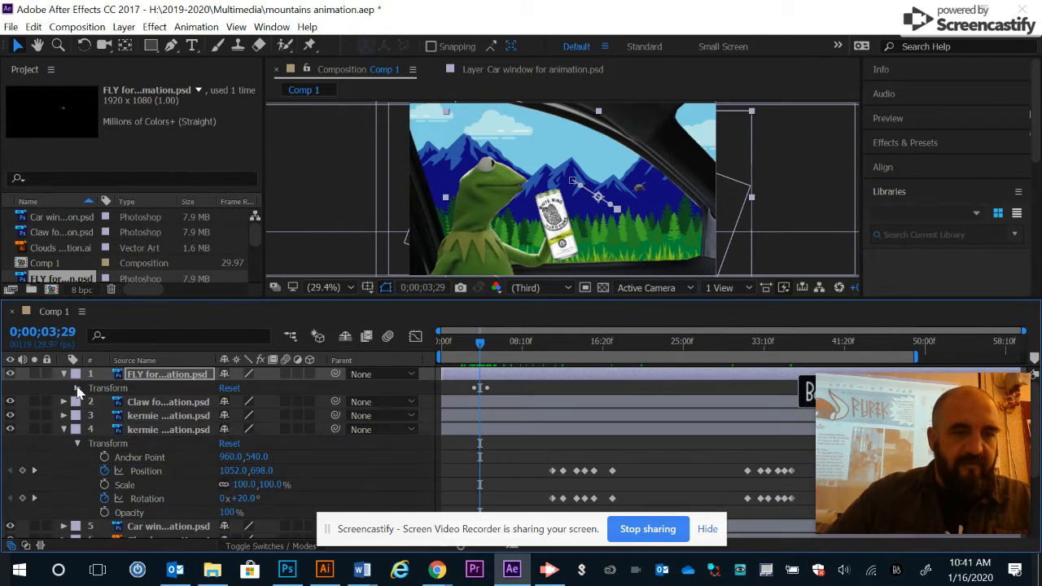
{"action": "left_click", "coordinate": [77, 389]}
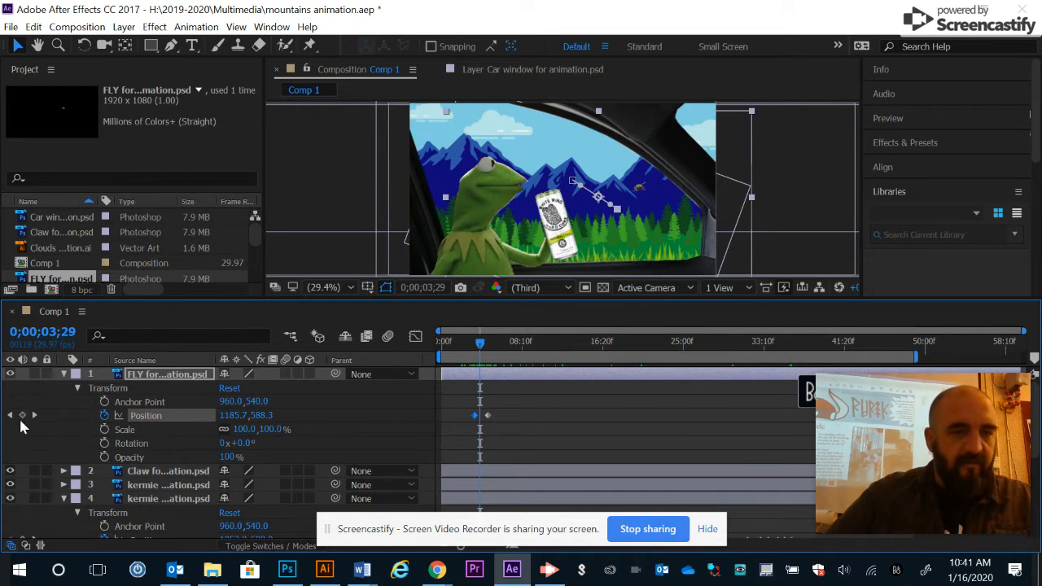
{"action": "left_click_drag", "start_coordinate": [479, 347], "coordinate": [477, 350]}
{"action": "key", "text": "space"}
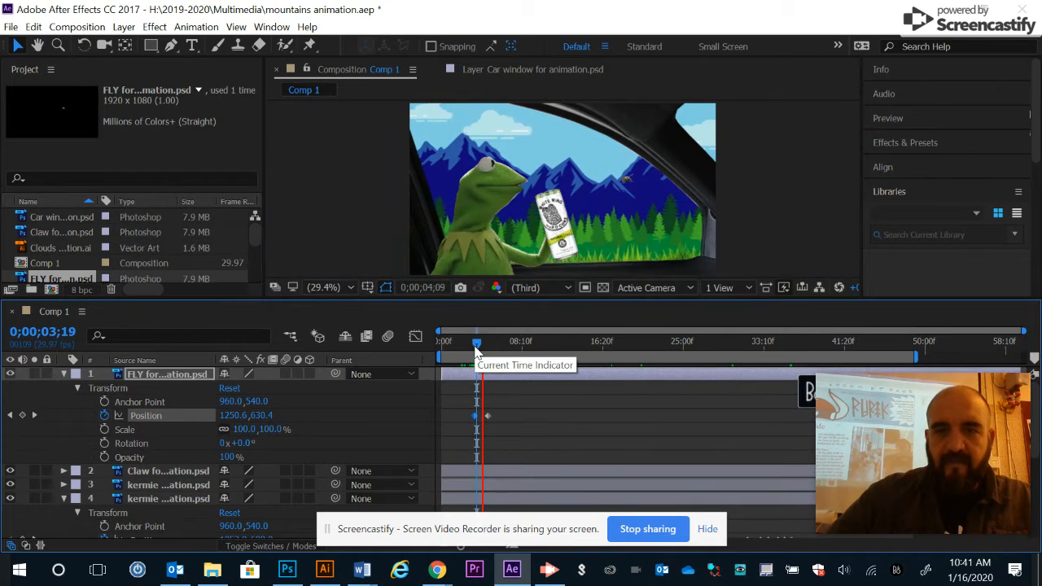
{"action": "key", "text": "space"}
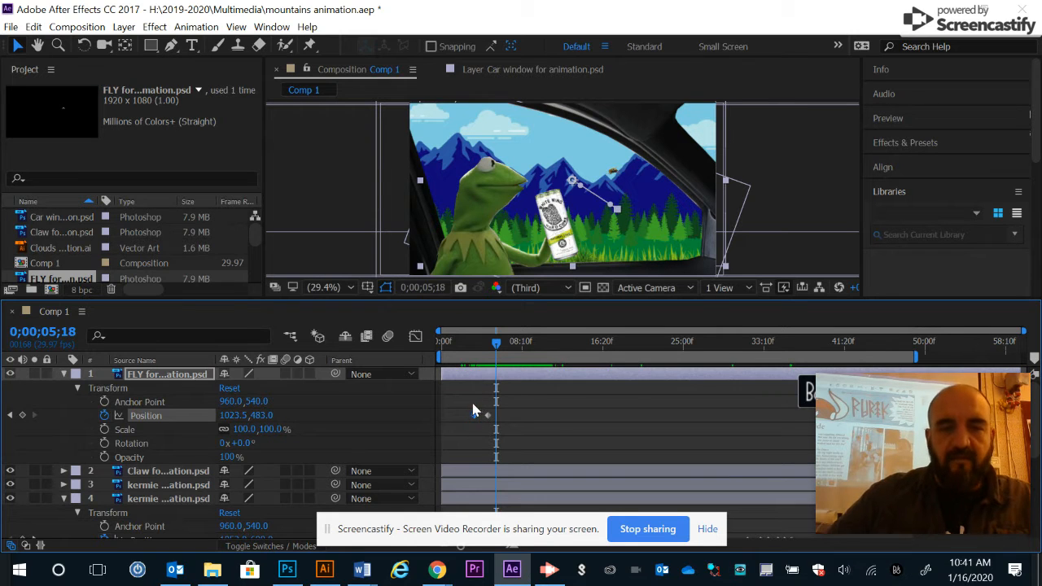
Step: Delete the fly layer's existing Position keyframes and start a new Position keyframe at 0;00;21;19
{"action": "left_click_drag", "start_coordinate": [466, 401], "coordinate": [496, 429]}
{"action": "key", "text": "Delete"}
{"action": "left_click_drag", "start_coordinate": [495, 345], "coordinate": [673, 359]}
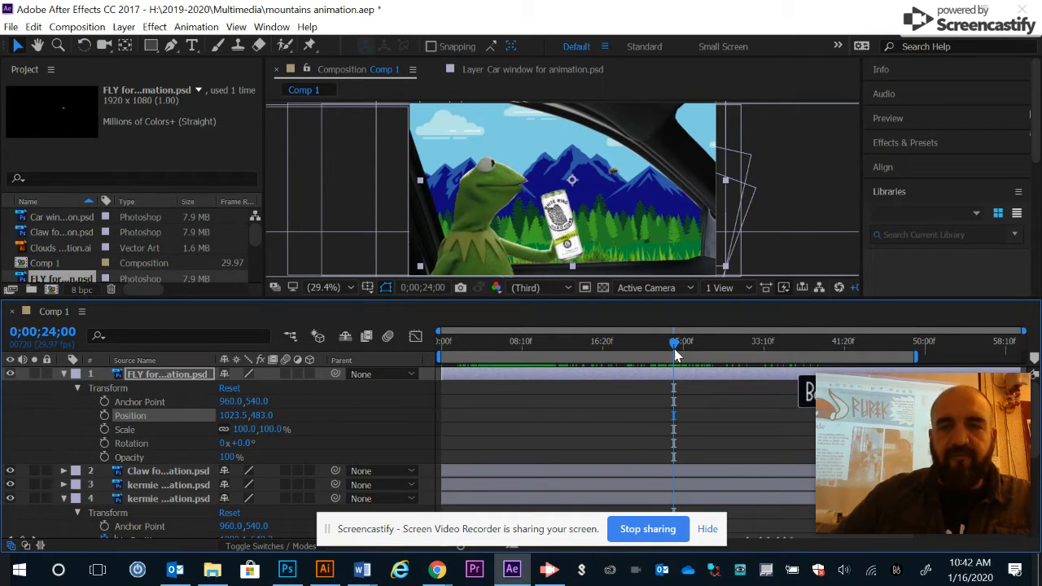
{"action": "left_click_drag", "start_coordinate": [676, 348], "coordinate": [651, 334]}
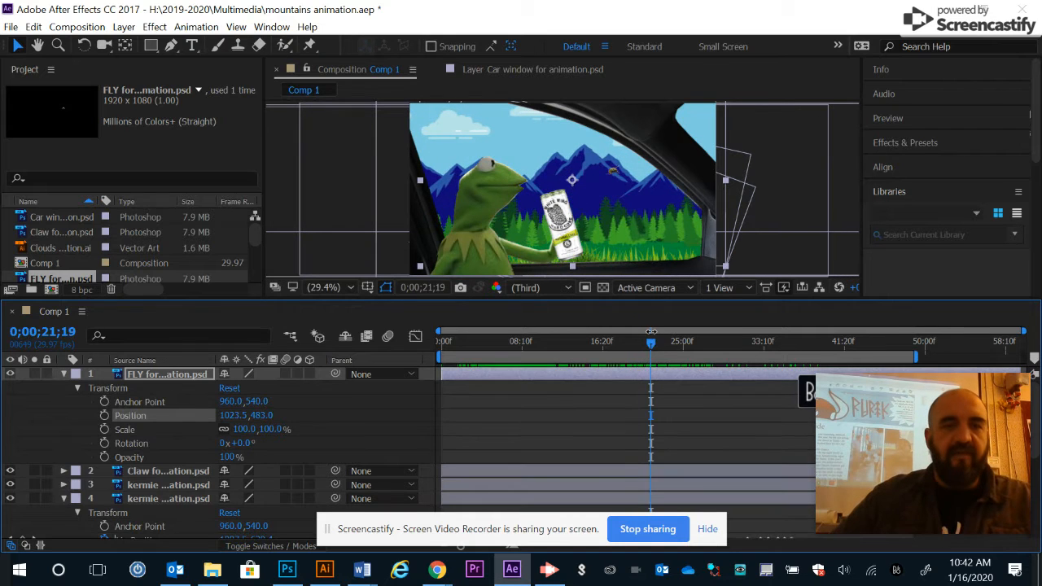
{"action": "left_click", "coordinate": [104, 417]}
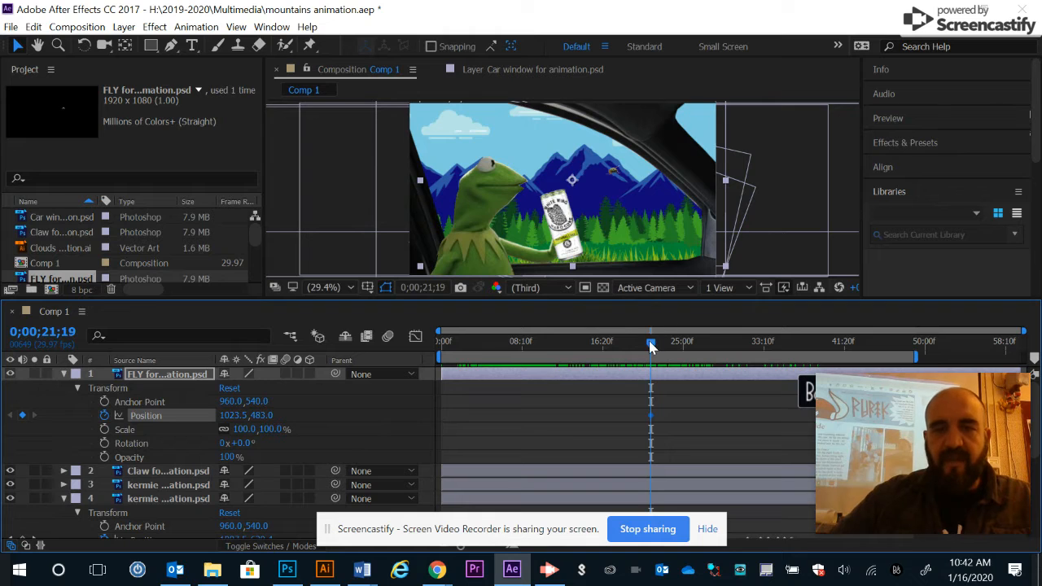
Step: Move the fly in the composition to add Position keyframes at 0;00;20;29 (1084.9, 544.4) and 0;00;20;16 (1139.4, 503.5)
{"action": "left_click_drag", "start_coordinate": [649, 353], "coordinate": [643, 342]}
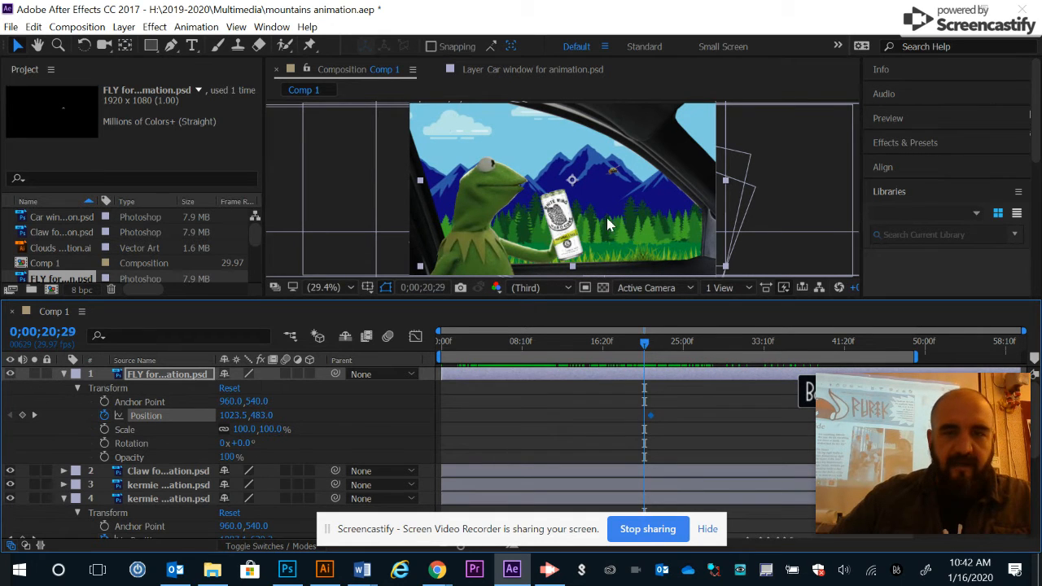
{"action": "left_click_drag", "start_coordinate": [616, 181], "coordinate": [624, 181]}
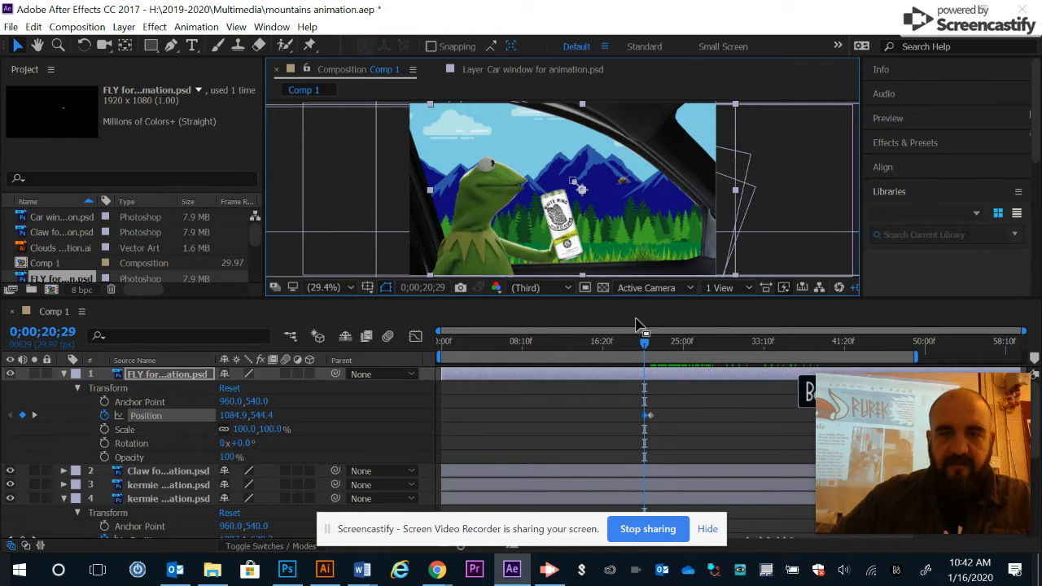
{"action": "left_click", "coordinate": [645, 346]}
{"action": "left_click_drag", "start_coordinate": [644, 347], "coordinate": [640, 343]}
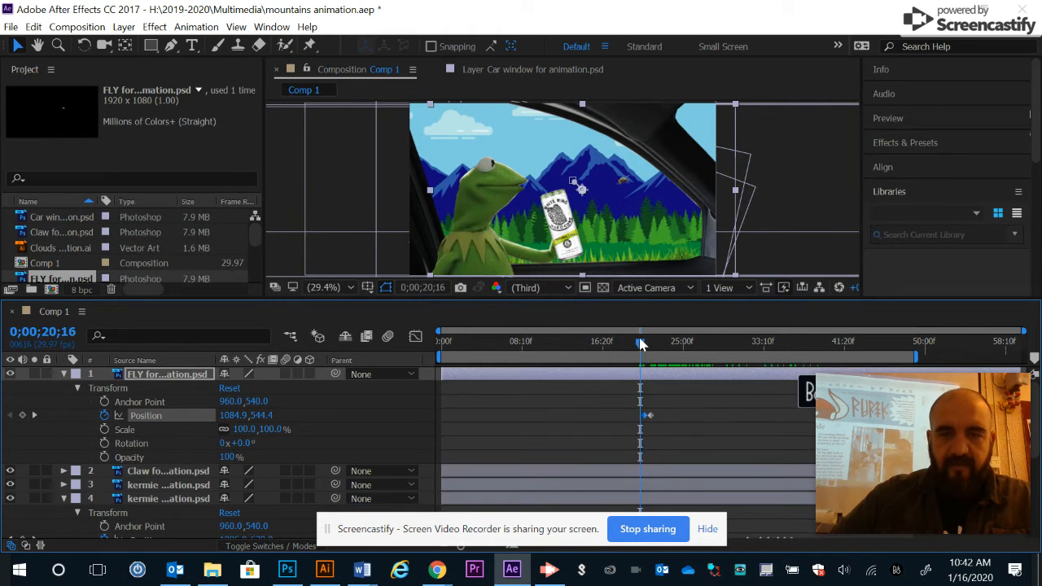
{"action": "left_click_drag", "start_coordinate": [621, 184], "coordinate": [628, 174]}
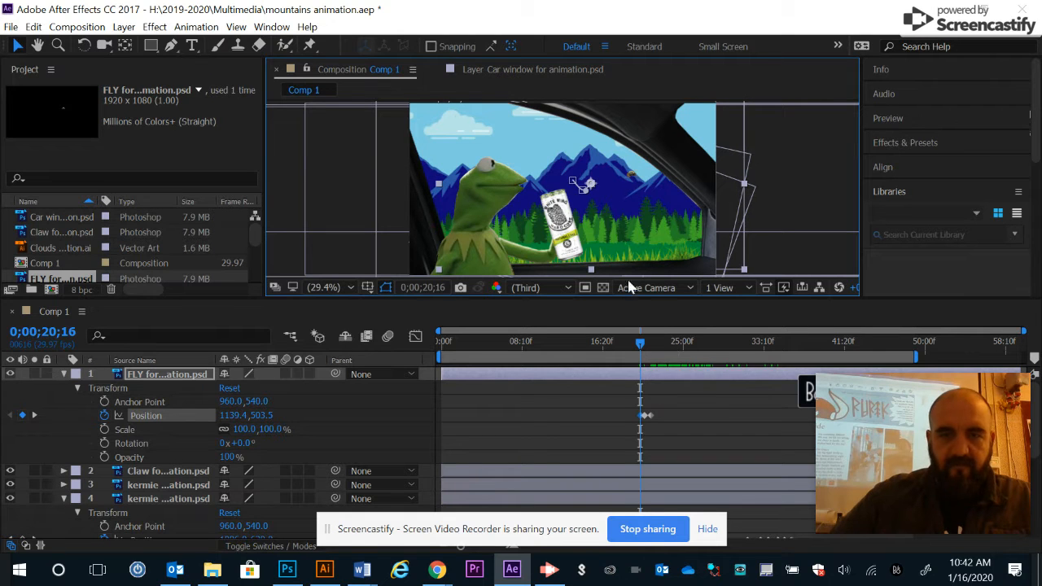
Step: Set the fly's Position to 1195.4, 560.5 at 0;00;20;01 and to 1265.4, 518.5 at 0;00;19;16
{"action": "left_click_drag", "start_coordinate": [640, 348], "coordinate": [635, 350]}
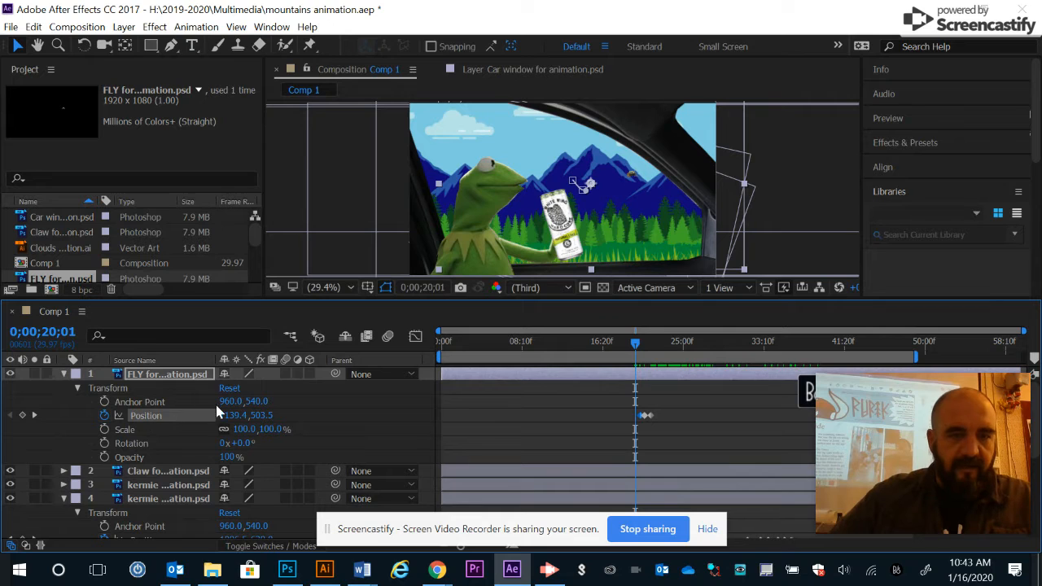
{"action": "left_click", "coordinate": [241, 418]}
{"action": "left_click_drag", "start_coordinate": [232, 418], "coordinate": [308, 418]}
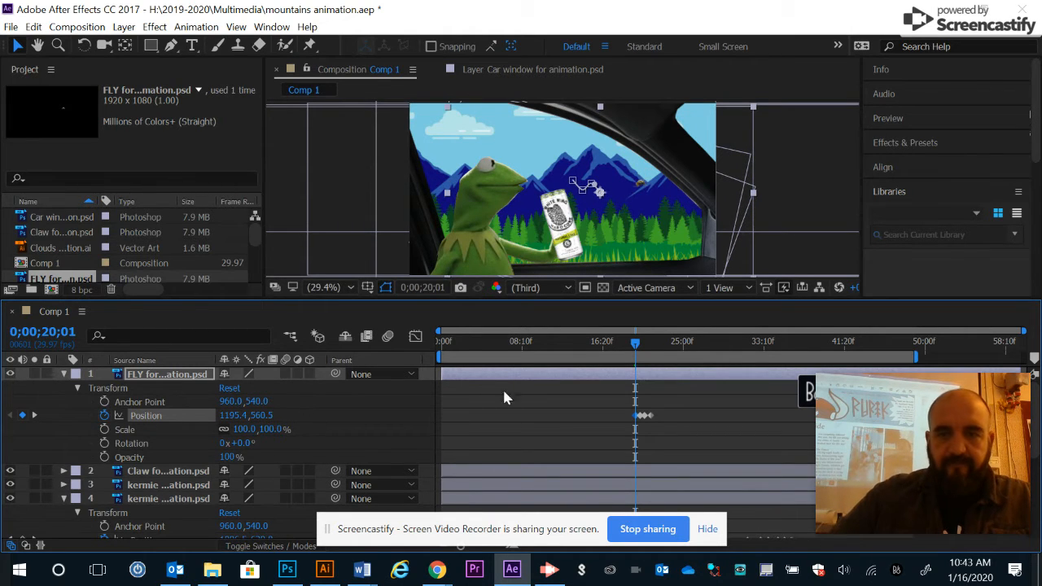
{"action": "mouse_move", "coordinate": [636, 343]}
{"action": "left_mouse_down"}
{"action": "mouse_move", "coordinate": [624, 343]}
{"action": "mouse_move", "coordinate": [631, 349]}
{"action": "left_mouse_up"}
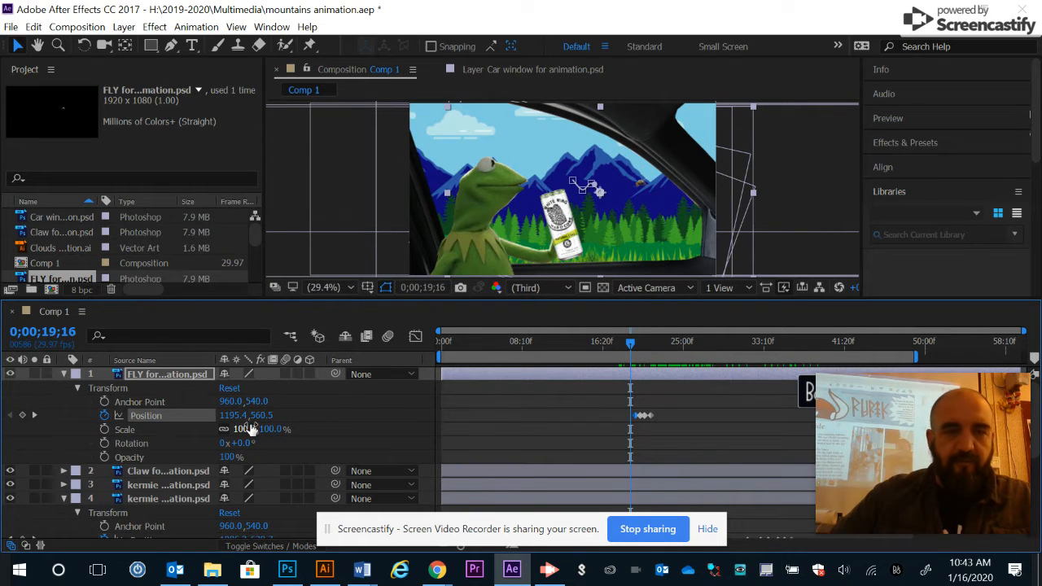
{"action": "left_click_drag", "start_coordinate": [256, 419], "coordinate": [279, 415]}
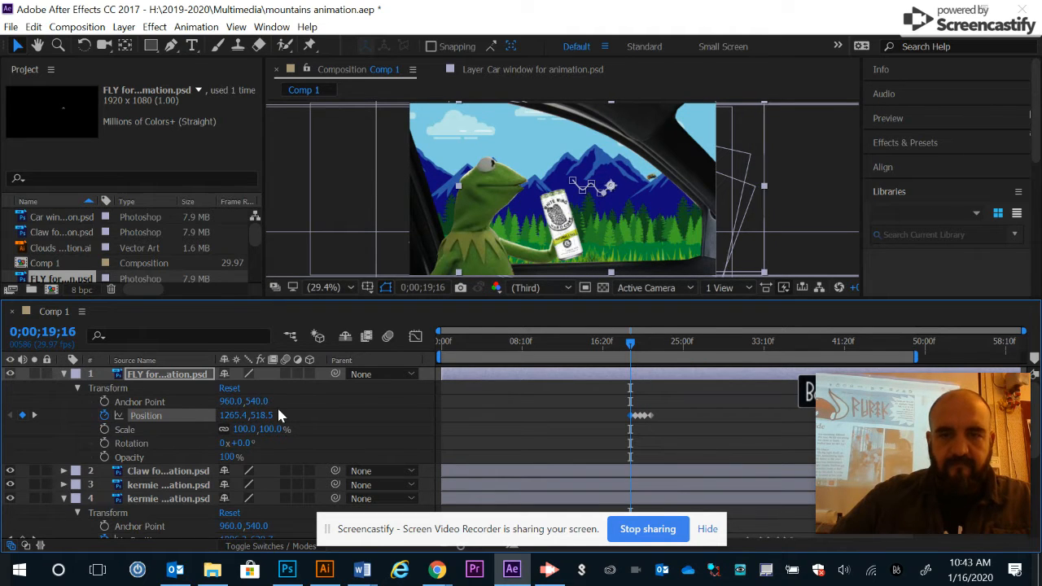
Step: Preview the fly's new flight path
{"action": "left_click_drag", "start_coordinate": [629, 345], "coordinate": [624, 347]}
{"action": "key", "text": "space"}
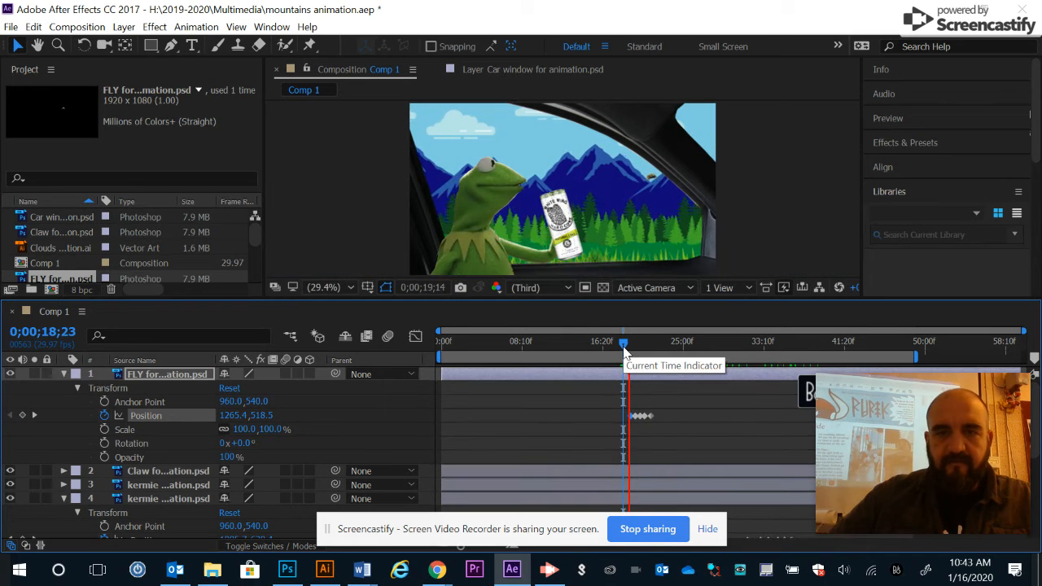
{"action": "key", "text": "space"}
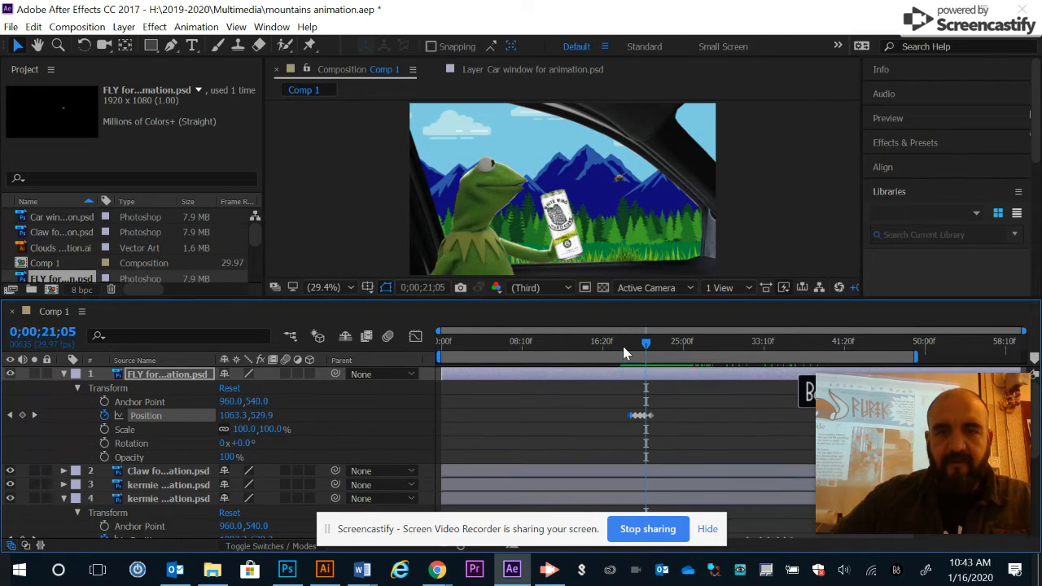
Step: Spread the fly's Position keyframes farther apart in time on the timeline
{"action": "key", "text": "equal"}
{"action": "key", "text": "equal"}
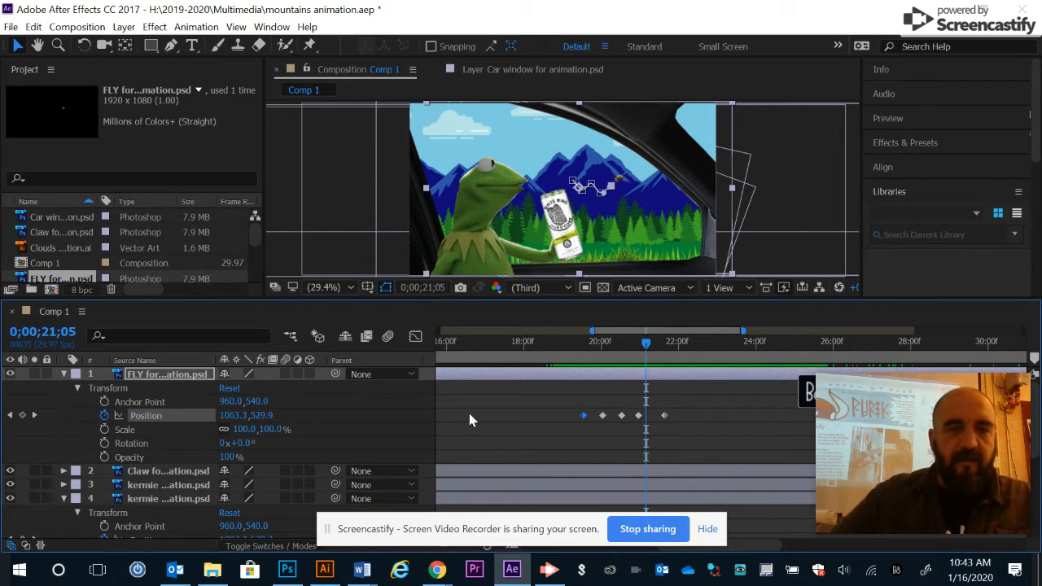
{"action": "left_click", "coordinate": [707, 529]}
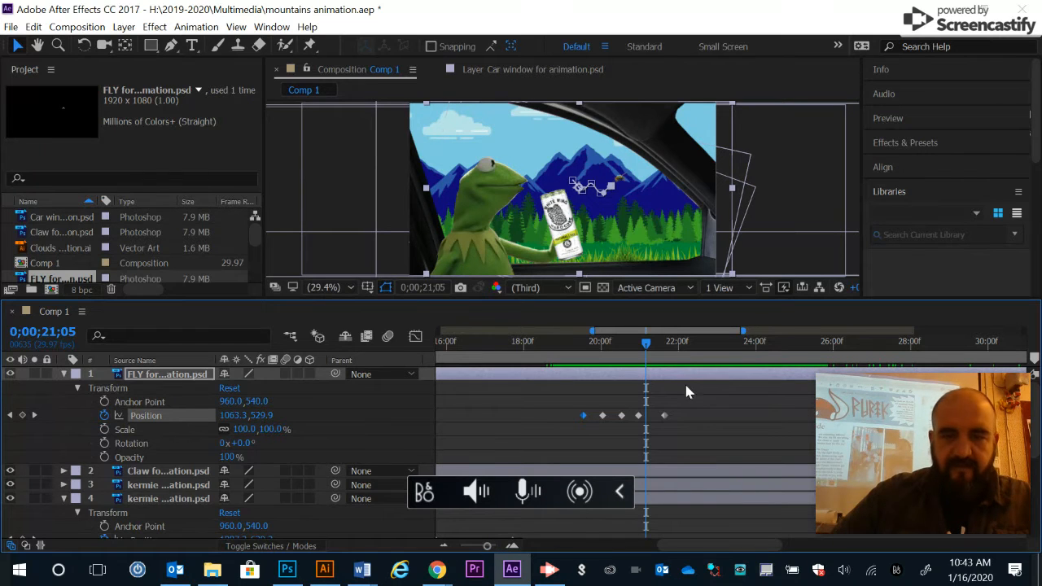
{"action": "key", "text": "equal"}
{"action": "key", "text": "equal"}
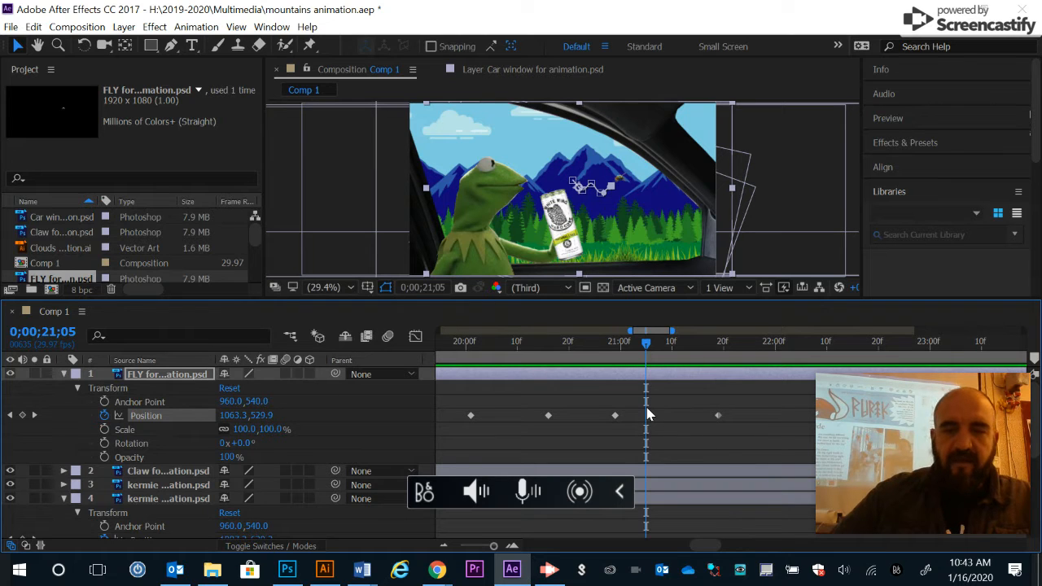
{"action": "left_click_drag", "start_coordinate": [617, 421], "coordinate": [683, 417]}
{"action": "left_click_drag", "start_coordinate": [548, 417], "coordinate": [630, 416]}
{"action": "left_click_drag", "start_coordinate": [649, 350], "coordinate": [601, 359]}
{"action": "left_click_drag", "start_coordinate": [601, 416], "coordinate": [792, 415]}
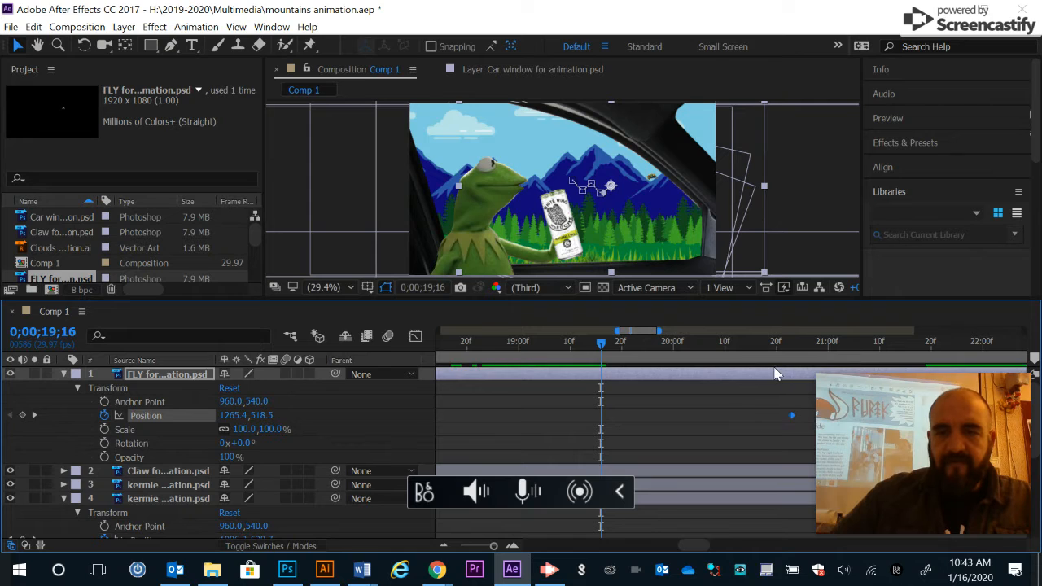
{"action": "scroll", "coordinate": [773, 376], "scroll_direction": "down", "scroll_amount": 4}
{"action": "scroll", "coordinate": [775, 374], "scroll_direction": "up", "scroll_amount": 4}
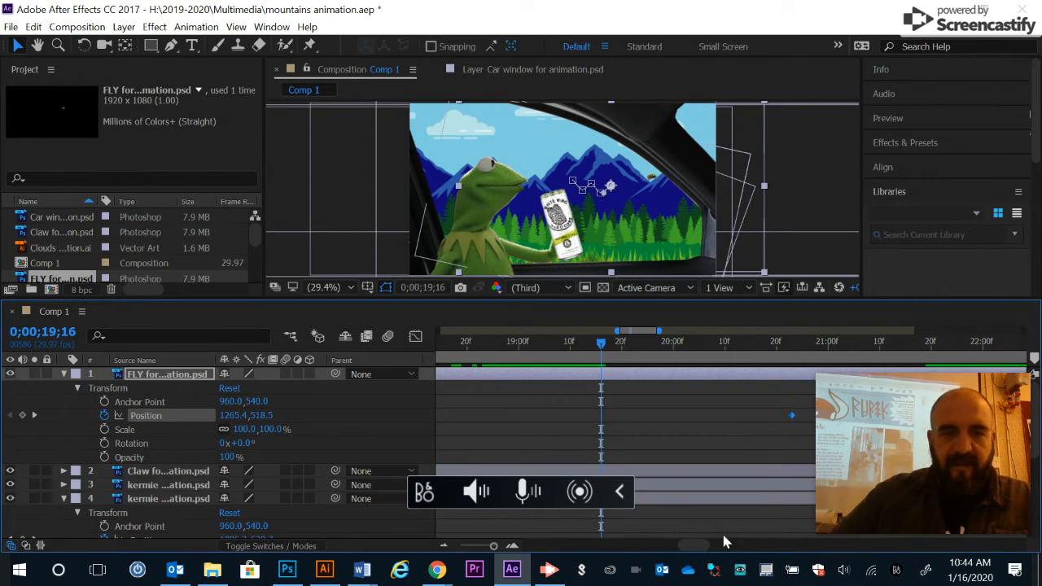
{"action": "left_click_drag", "start_coordinate": [701, 544], "coordinate": [713, 545]}
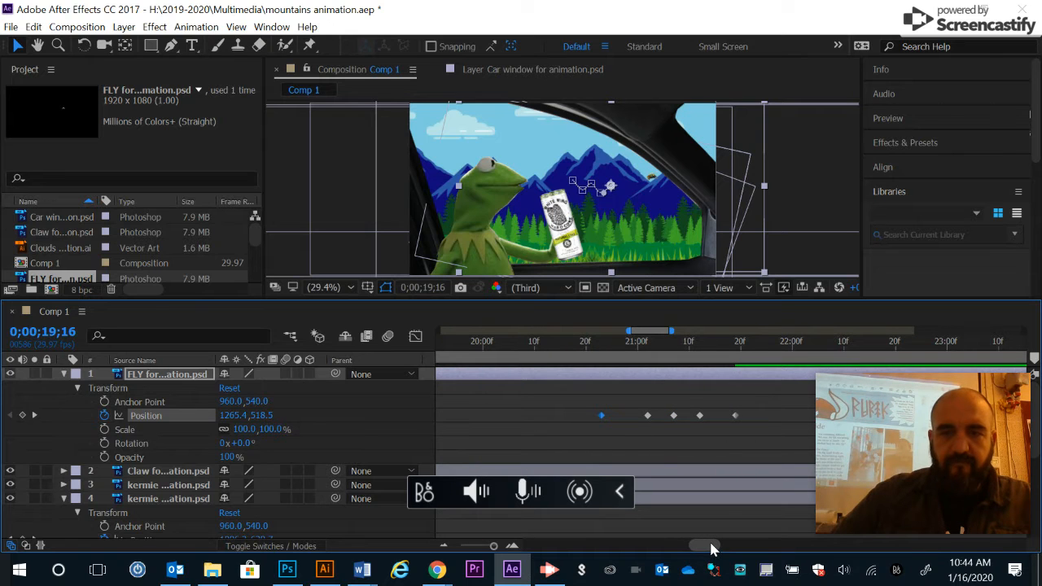
Step: Preview the fly animation and review the composition's layer stack
{"action": "left_click", "coordinate": [530, 344]}
{"action": "key", "text": "space"}
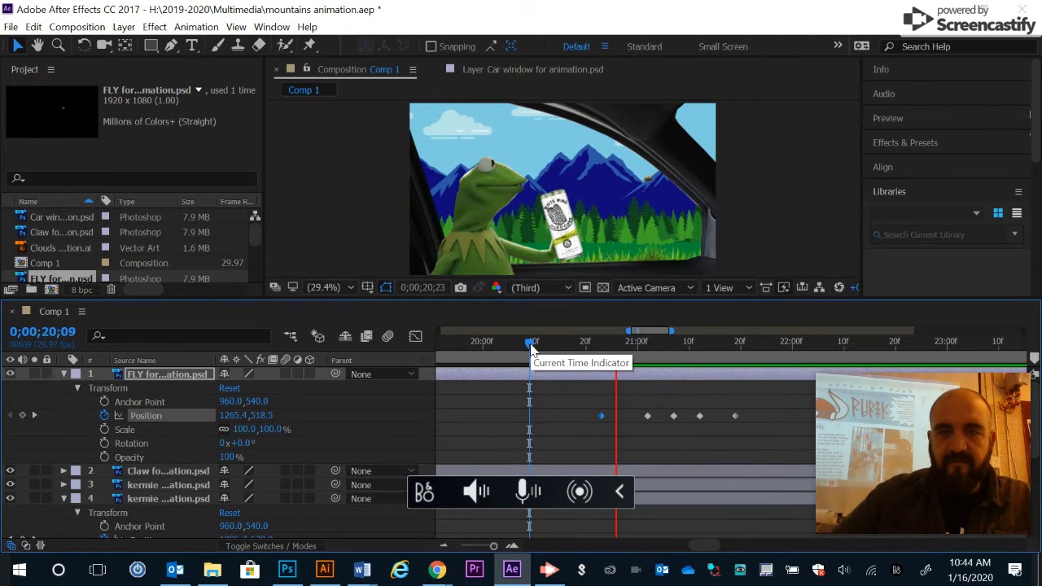
{"action": "key", "text": "space"}
{"action": "mouse_move", "coordinate": [575, 345]}
{"action": "left_mouse_down"}
{"action": "mouse_move", "coordinate": [751, 350]}
{"action": "mouse_move", "coordinate": [577, 356]}
{"action": "left_mouse_up"}
{"action": "key", "text": "space"}
{"action": "key", "text": "space"}
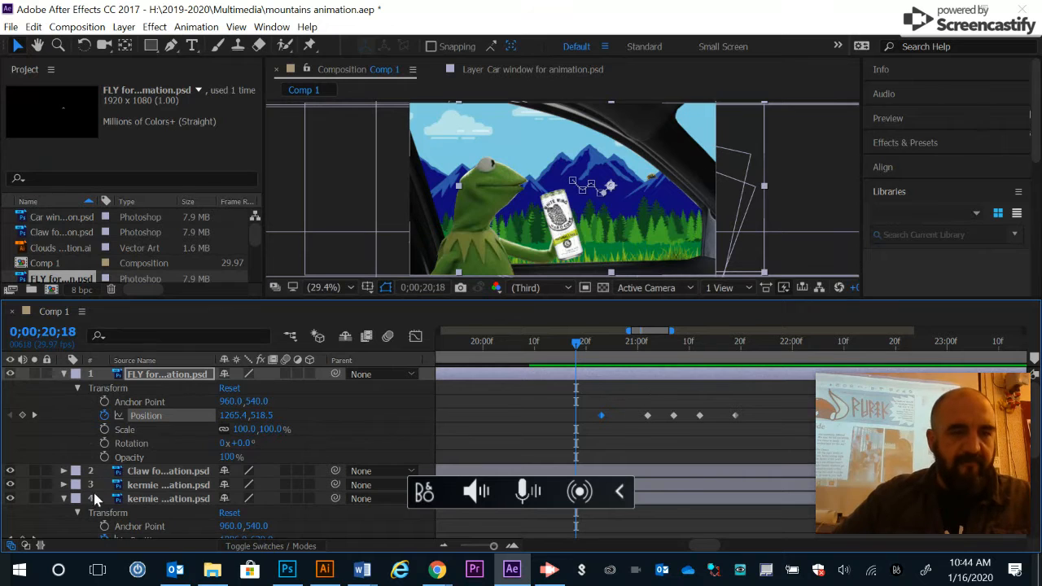
{"action": "left_click", "coordinate": [65, 499]}
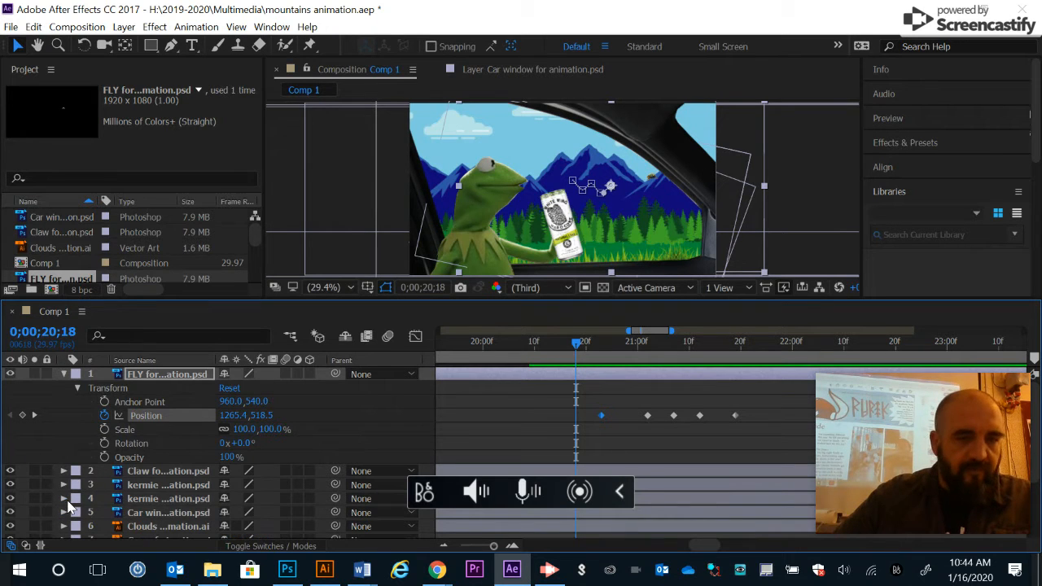
{"action": "scroll", "coordinate": [272, 491], "scroll_direction": "down", "scroll_amount": 2}
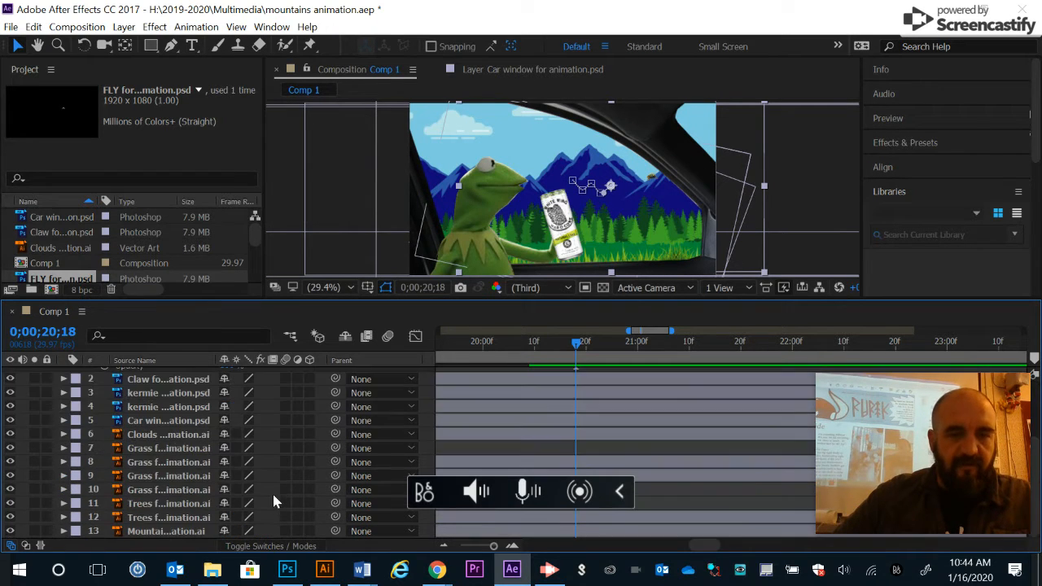
{"action": "scroll", "coordinate": [272, 491], "scroll_direction": "up", "scroll_amount": 2}
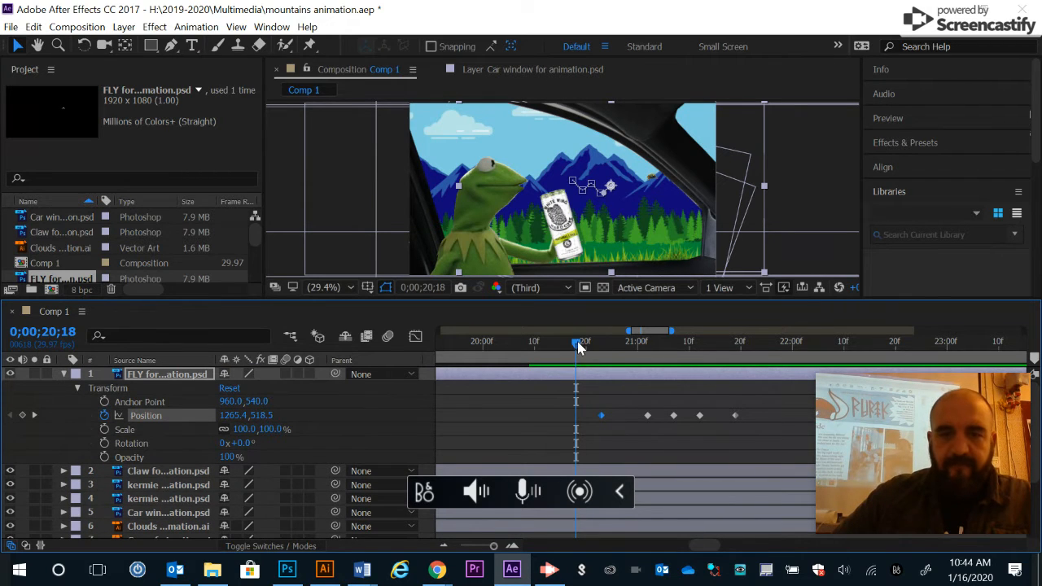
Step: At 0;00;20;18, move the fly right to Position 1377.8, 569.6 and shift the following keyframe slightly later
{"action": "left_click_drag", "start_coordinate": [653, 186], "coordinate": [669, 189]}
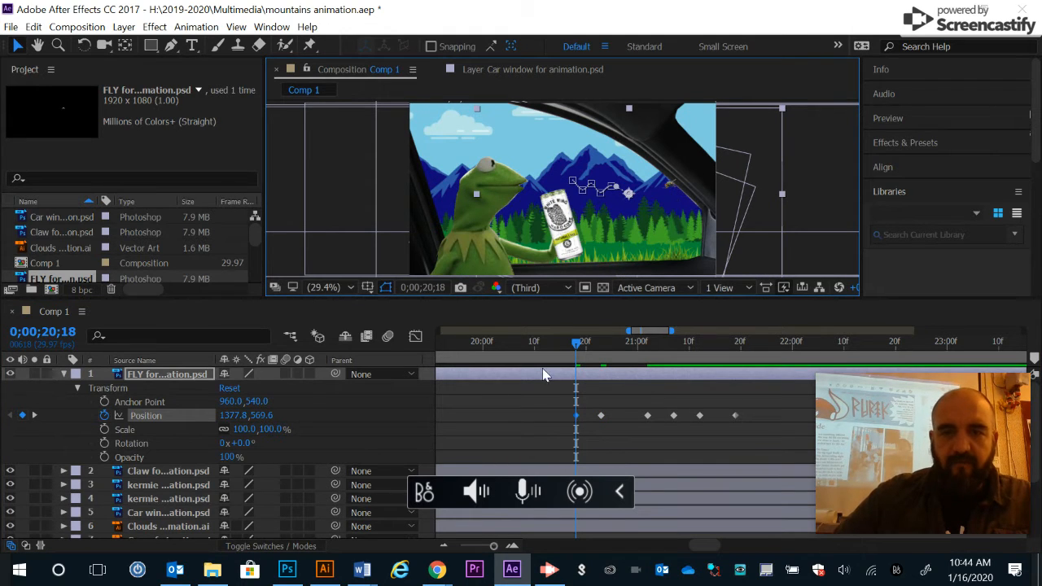
{"action": "mouse_move", "coordinate": [601, 417]}
{"action": "left_mouse_down"}
{"action": "mouse_move", "coordinate": [627, 417]}
{"action": "mouse_move", "coordinate": [596, 415]}
{"action": "mouse_move", "coordinate": [607, 416]}
{"action": "left_mouse_up"}
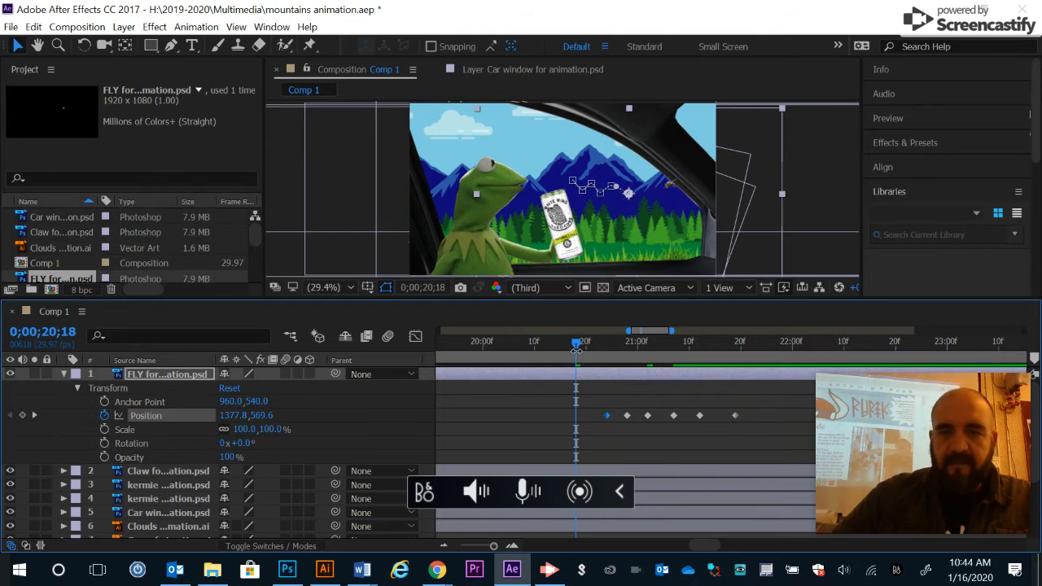
Step: At 0;00;20;20, move the fly to Position 1514.1, 515.1 and nudge that keyframe slightly later
{"action": "left_click_drag", "start_coordinate": [576, 348], "coordinate": [586, 344]}
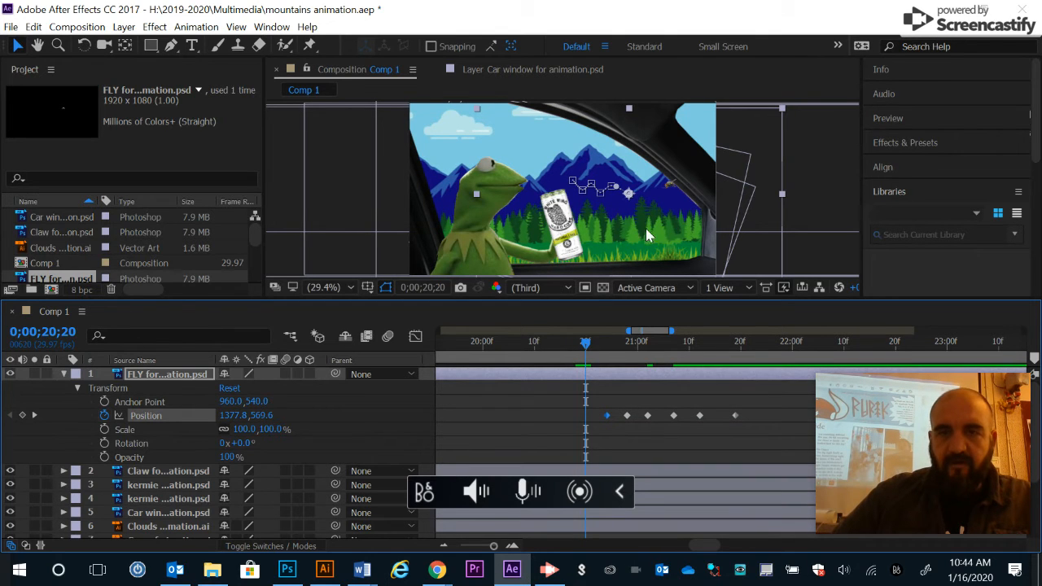
{"action": "left_click", "coordinate": [670, 184]}
{"action": "left_click_drag", "start_coordinate": [689, 179], "coordinate": [692, 177]}
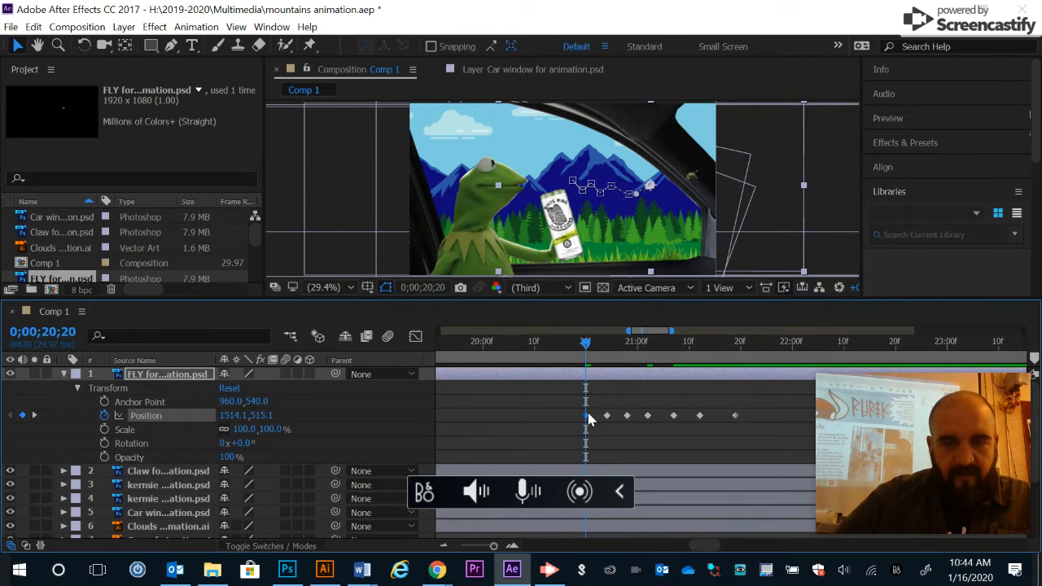
{"action": "left_click_drag", "start_coordinate": [596, 415], "coordinate": [599, 415]}
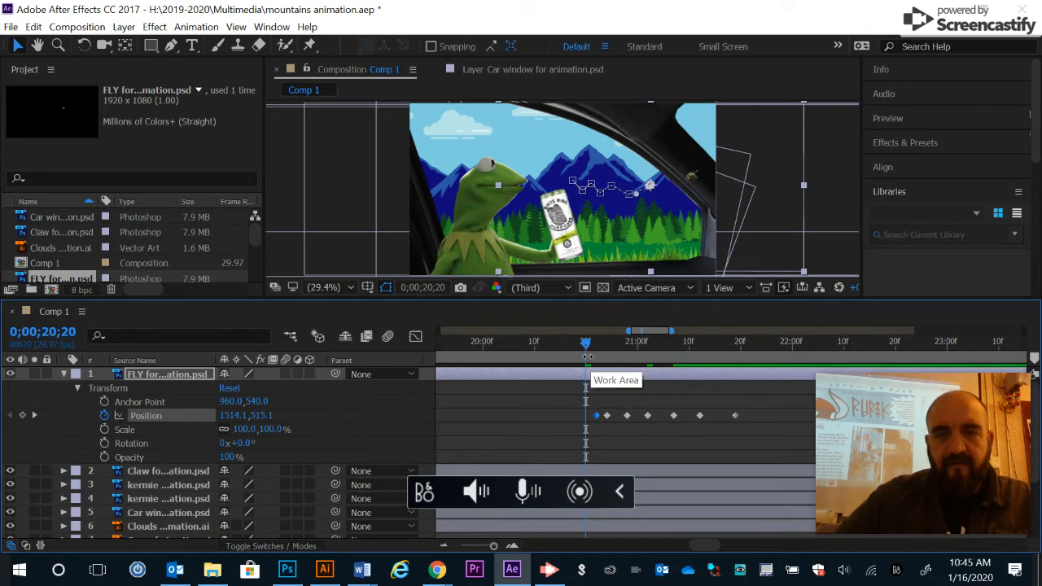
Step: Collapse the fly layer and move it down in the layer stack, just below the car window layer
{"action": "mouse_move", "coordinate": [588, 352]}
{"action": "left_mouse_down"}
{"action": "mouse_move", "coordinate": [613, 350]}
{"action": "mouse_move", "coordinate": [581, 349]}
{"action": "mouse_move", "coordinate": [611, 348]}
{"action": "mouse_move", "coordinate": [596, 348]}
{"action": "left_mouse_up"}
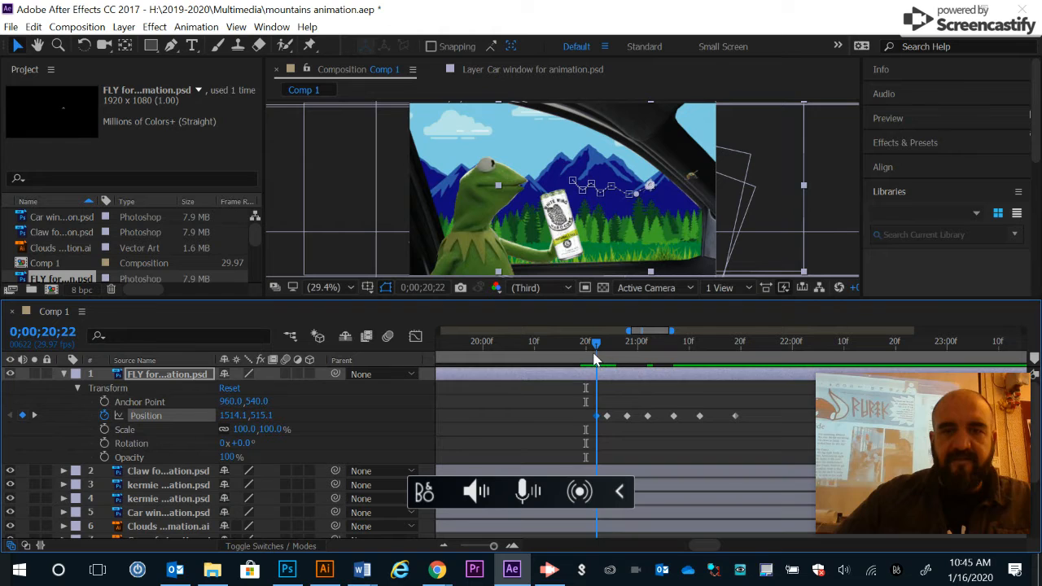
{"action": "left_click", "coordinate": [64, 374]}
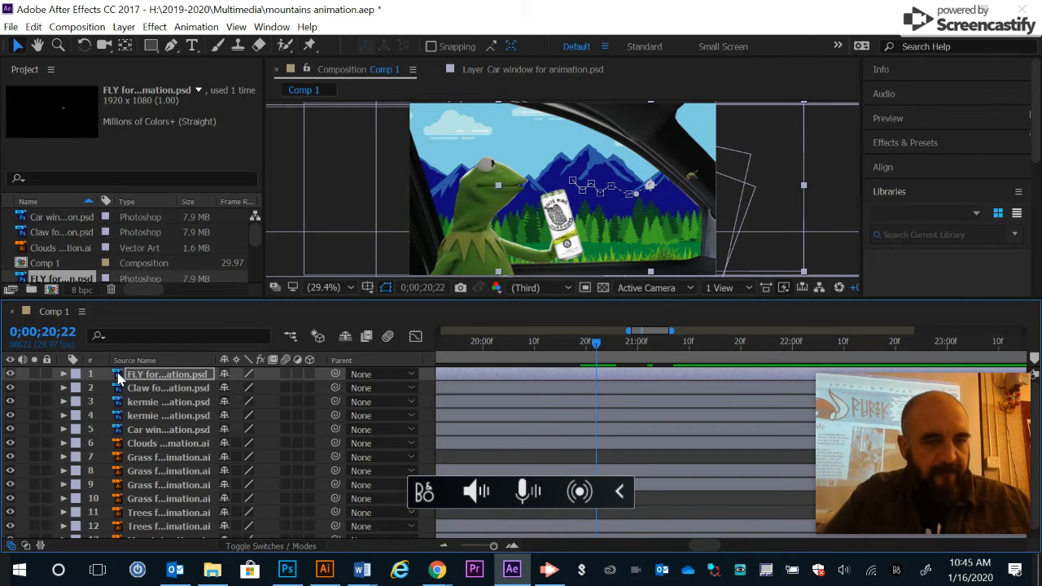
{"action": "left_click", "coordinate": [123, 430]}
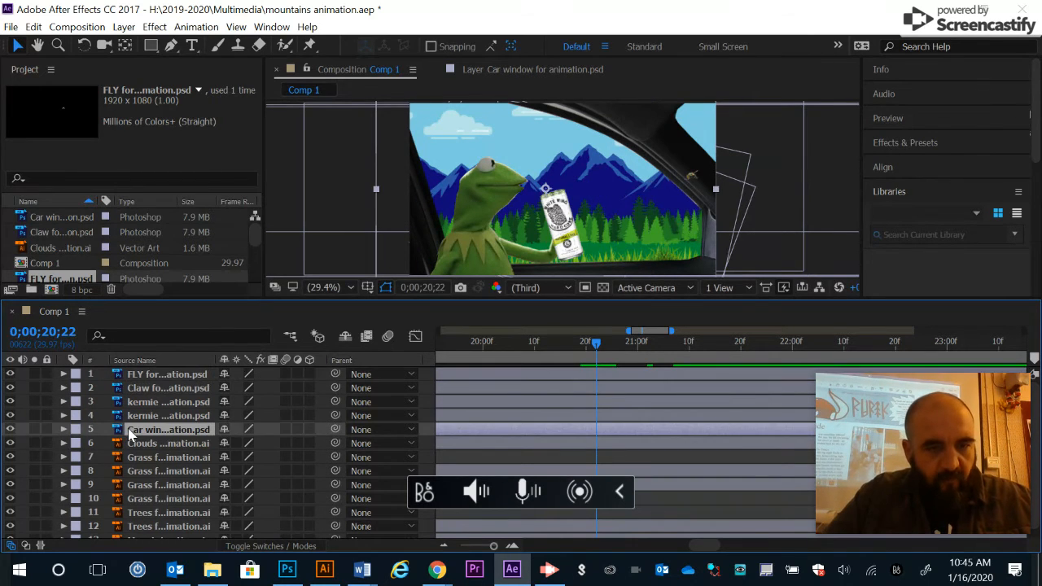
{"action": "left_click_drag", "start_coordinate": [118, 376], "coordinate": [120, 438]}
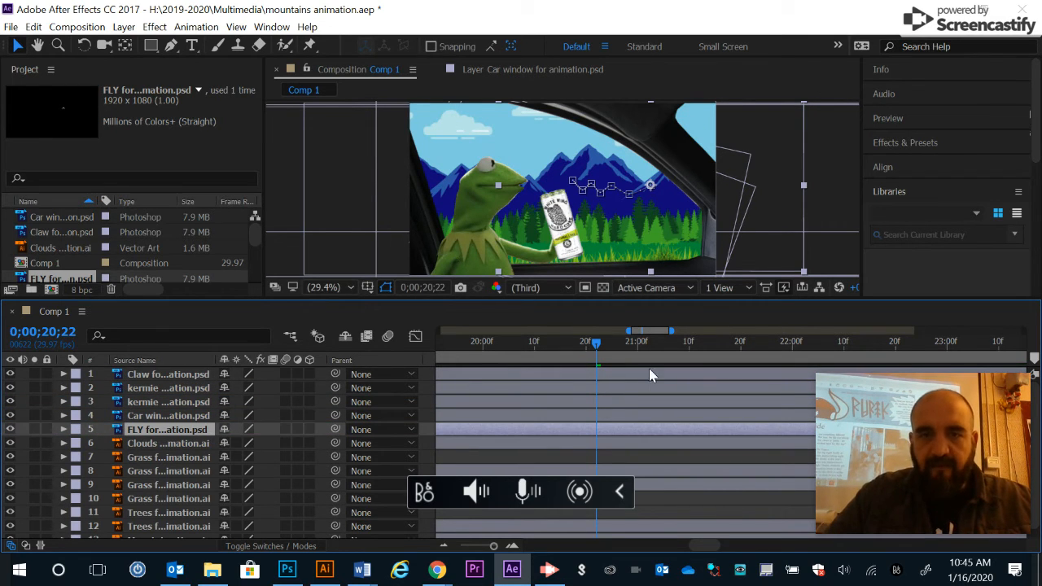
Step: Preview the animation around the fly's flight to check it against the window frame
{"action": "key", "text": "space"}
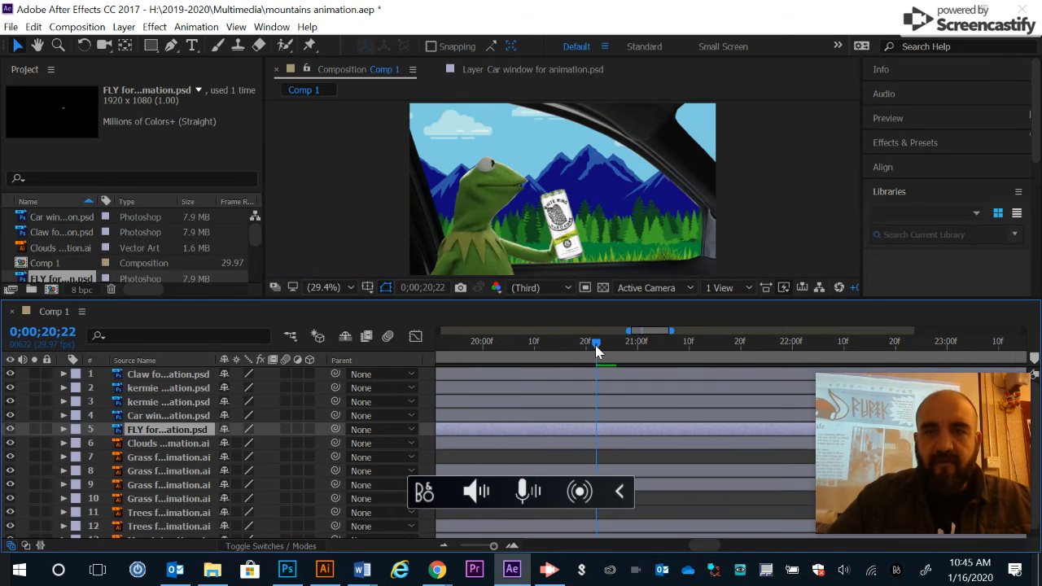
{"action": "key", "text": "space"}
{"action": "left_click_drag", "start_coordinate": [607, 350], "coordinate": [763, 360]}
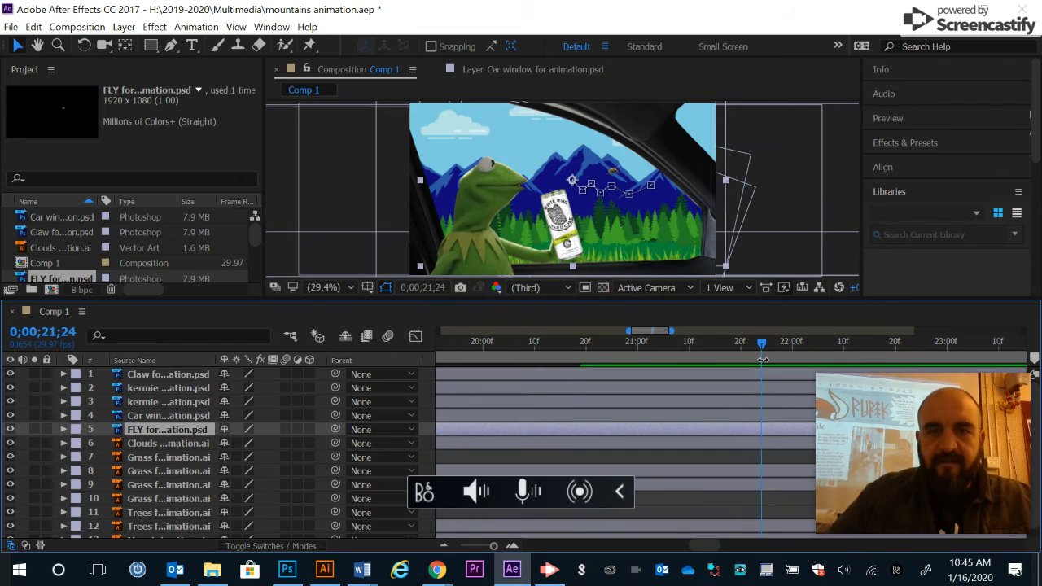
{"action": "key", "text": "space"}
{"action": "key", "text": "space"}
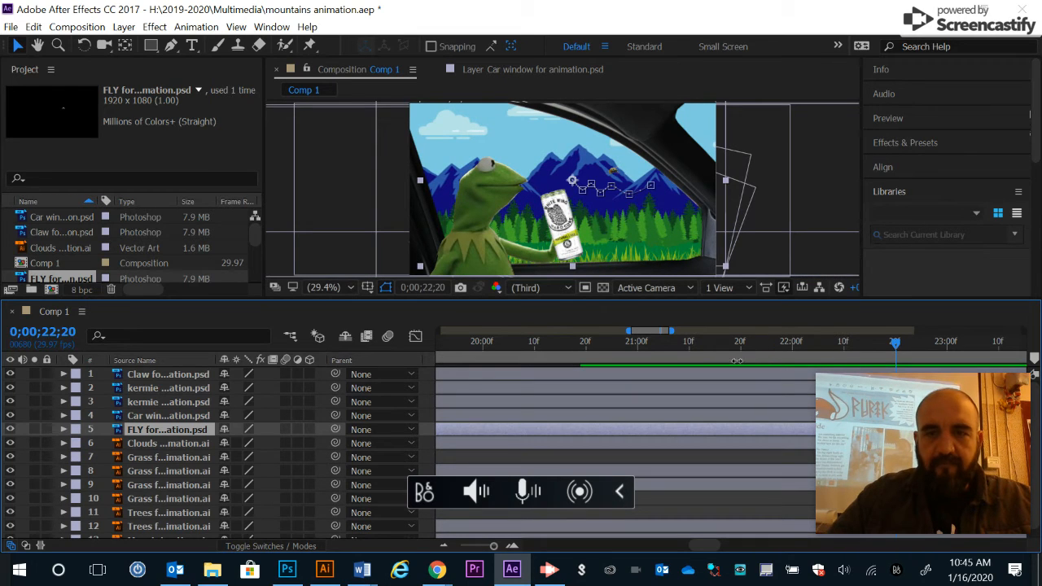
{"action": "left_click_drag", "start_coordinate": [642, 348], "coordinate": [745, 345]}
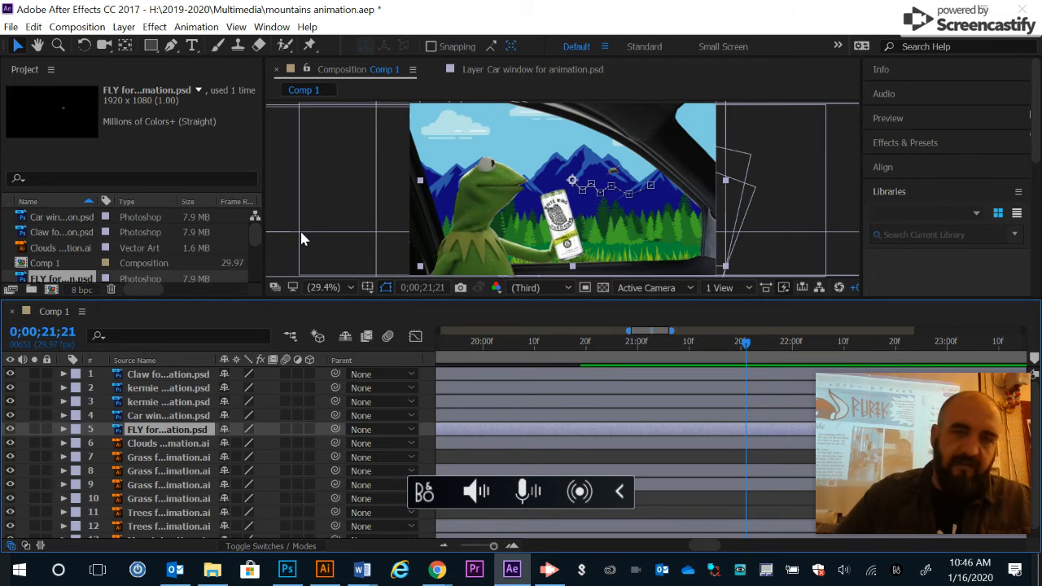
{"action": "key", "text": "space"}
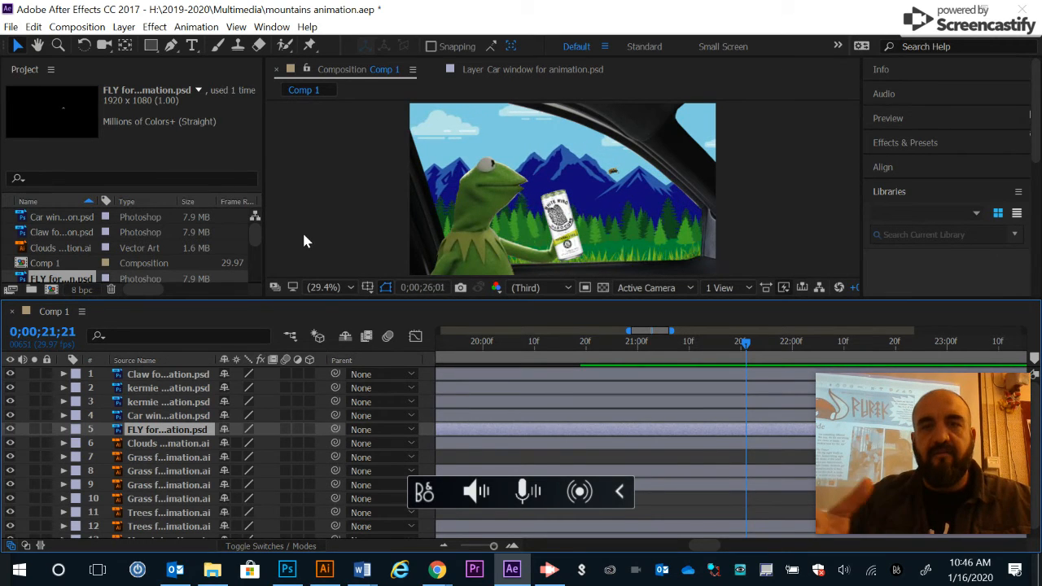
{"action": "left_click_drag", "start_coordinate": [743, 342], "coordinate": [705, 352]}
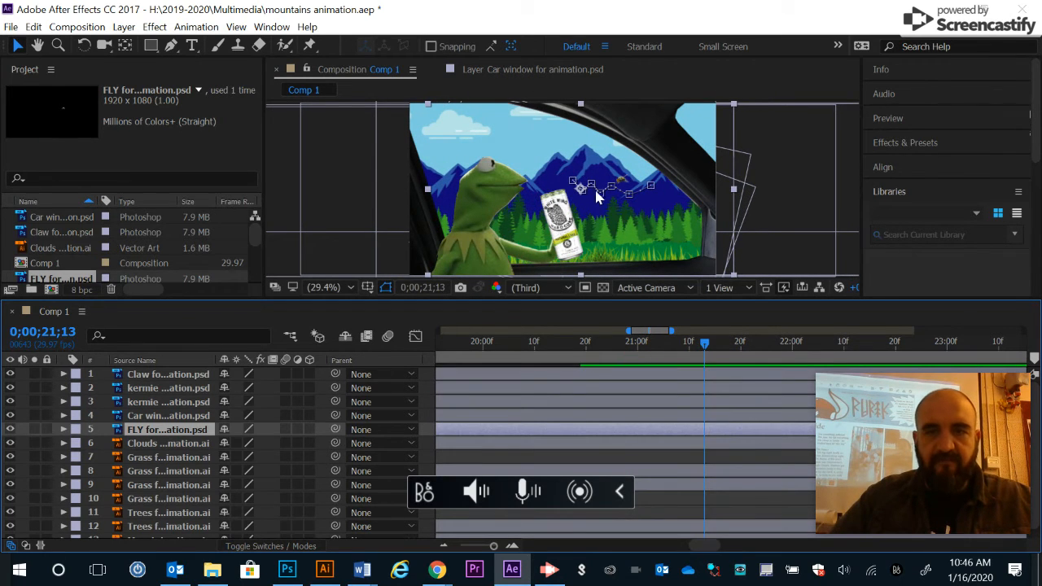
Step: Add Opacity keyframes to the fly: 100% at 0;00;21;20 and 0% at 0;00;21;21
{"action": "left_click", "coordinate": [63, 430]}
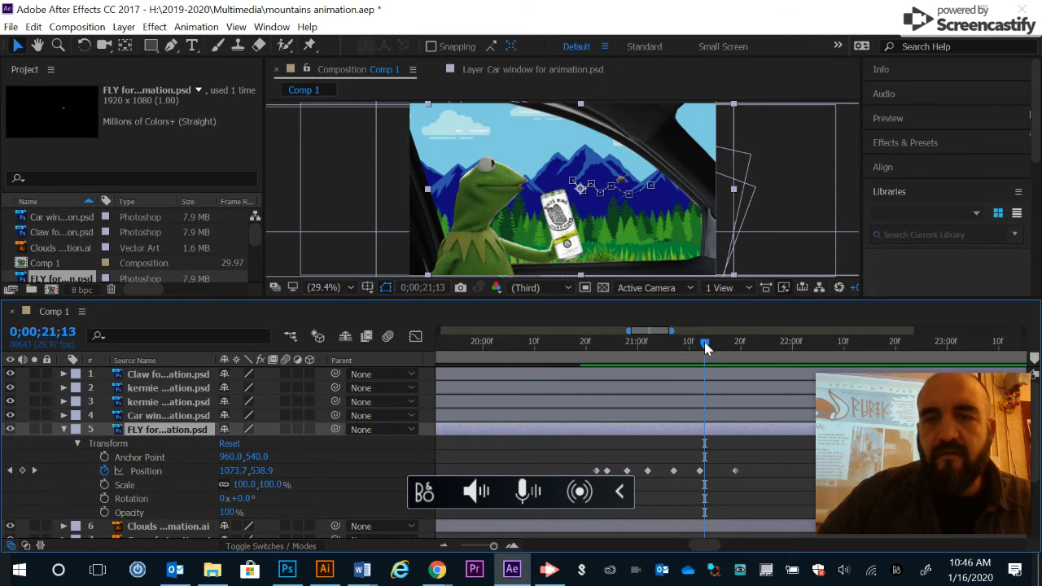
{"action": "left_click_drag", "start_coordinate": [701, 341], "coordinate": [758, 348]}
{"action": "left_click_drag", "start_coordinate": [688, 361], "coordinate": [728, 379]}
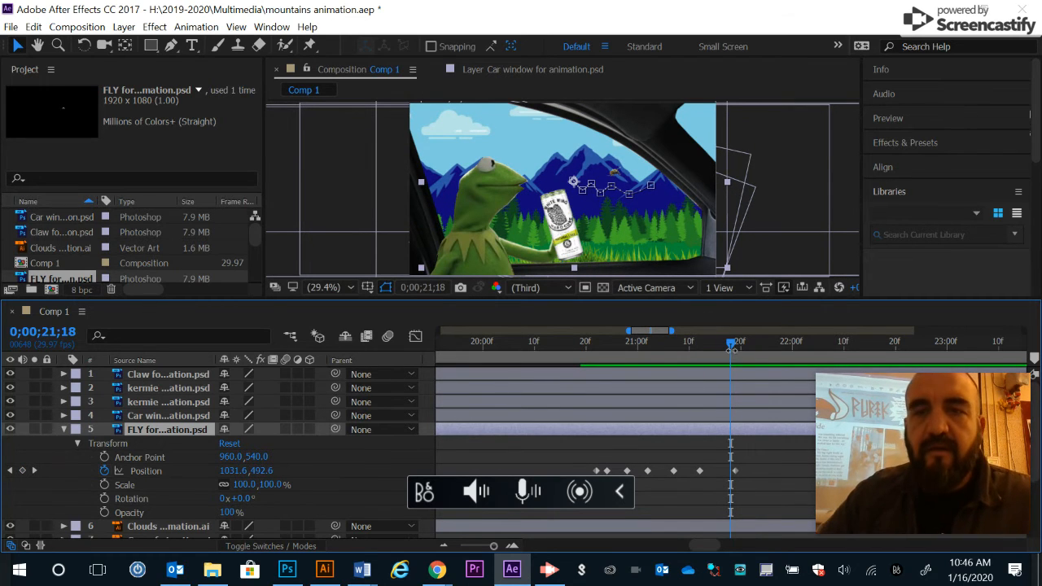
{"action": "left_click_drag", "start_coordinate": [729, 345], "coordinate": [737, 345]}
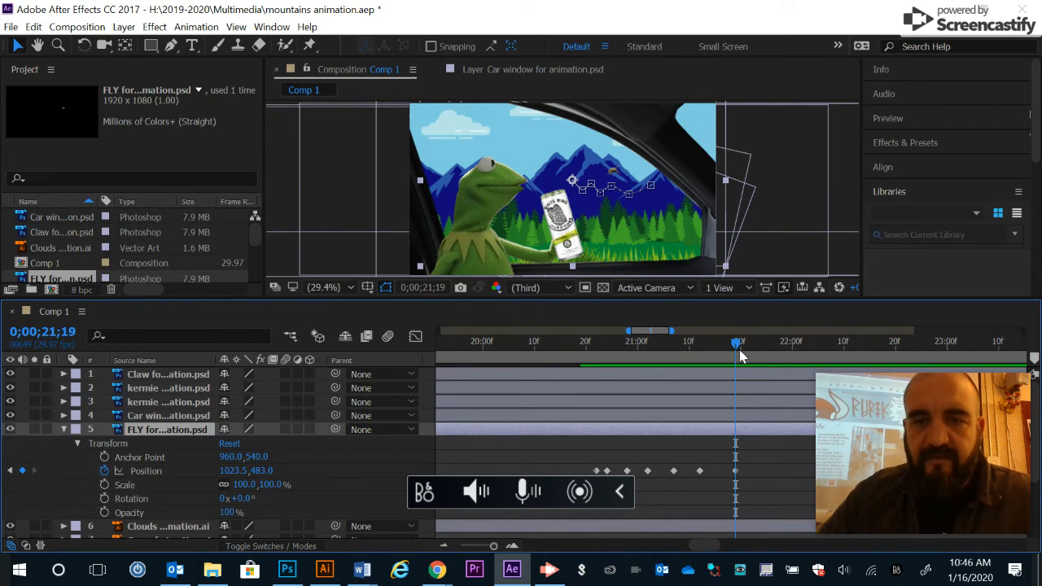
{"action": "left_click_drag", "start_coordinate": [737, 345], "coordinate": [743, 348]}
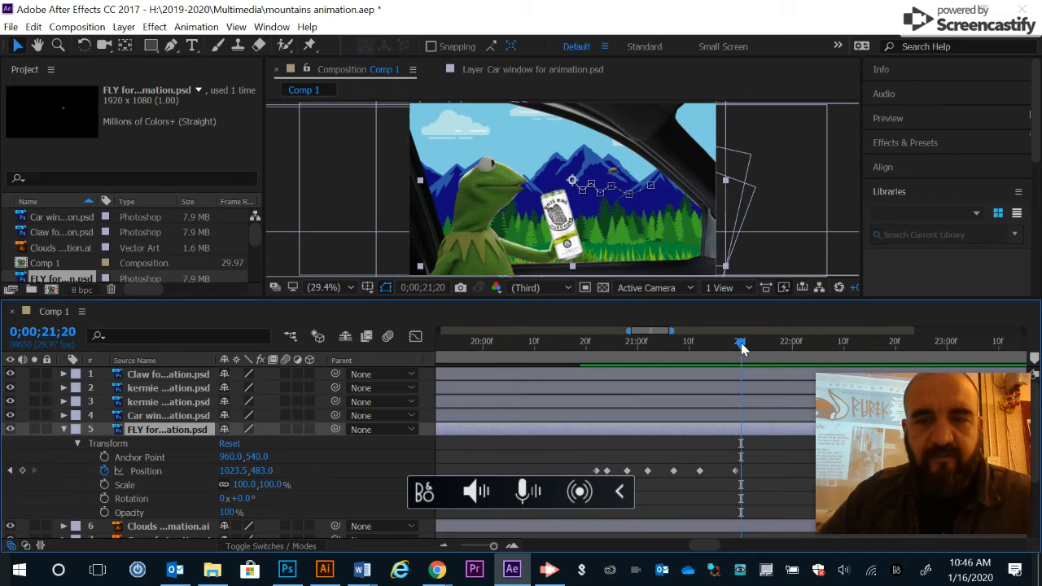
{"action": "left_click", "coordinate": [104, 513]}
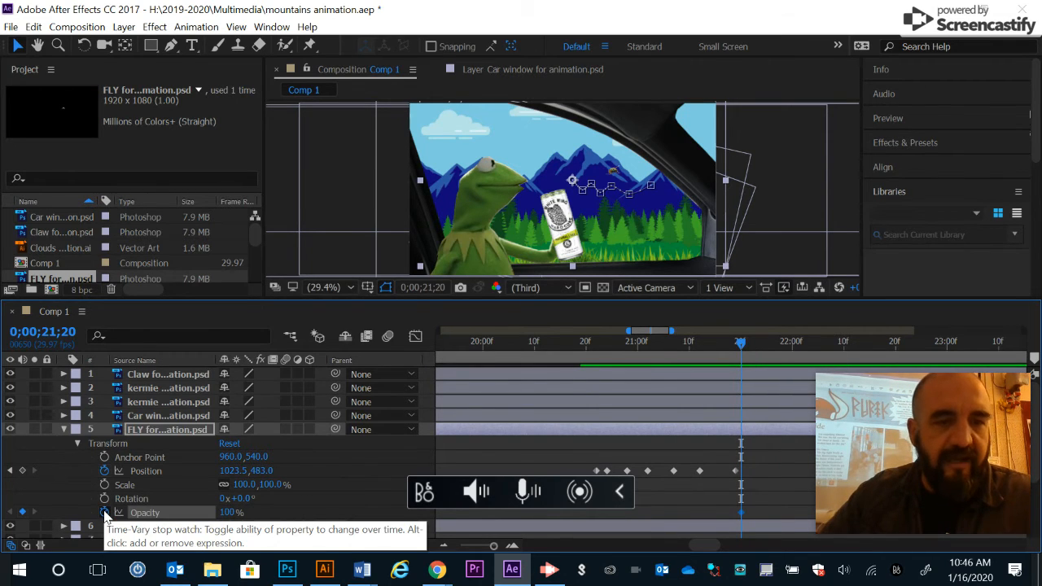
{"action": "left_click", "coordinate": [744, 343]}
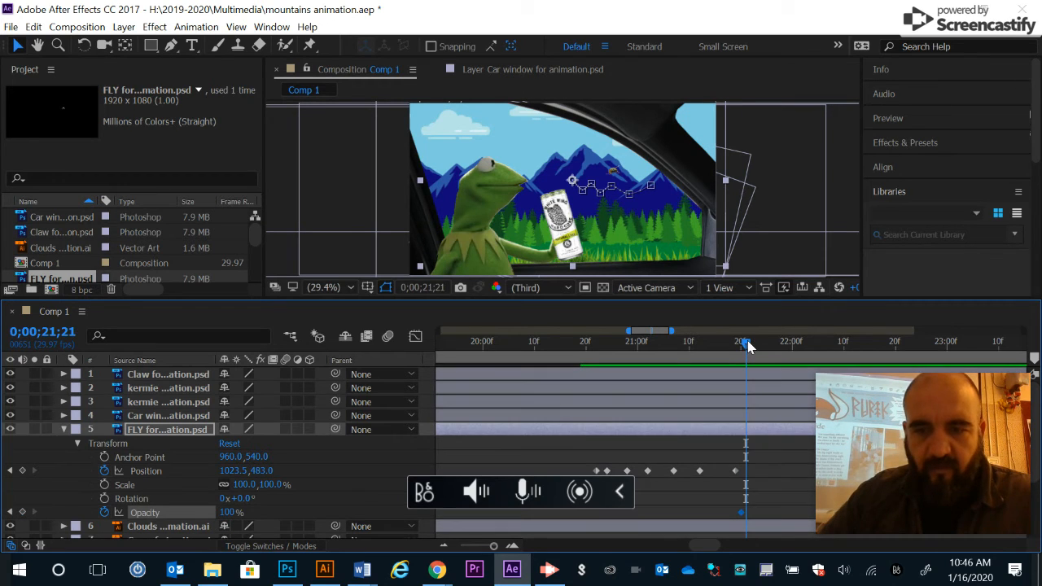
{"action": "left_click", "coordinate": [227, 513]}
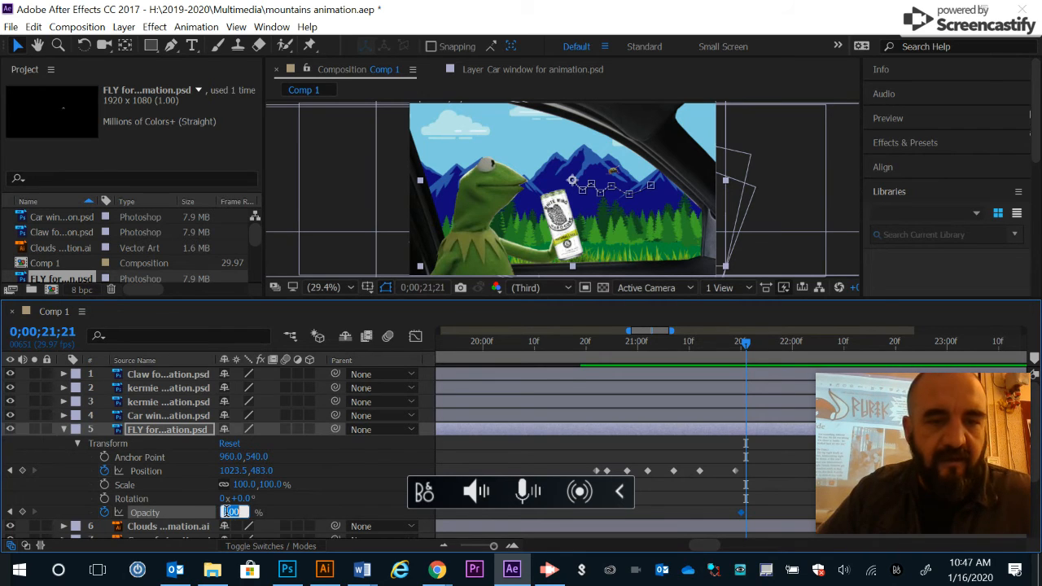
{"action": "type", "text": "0"}
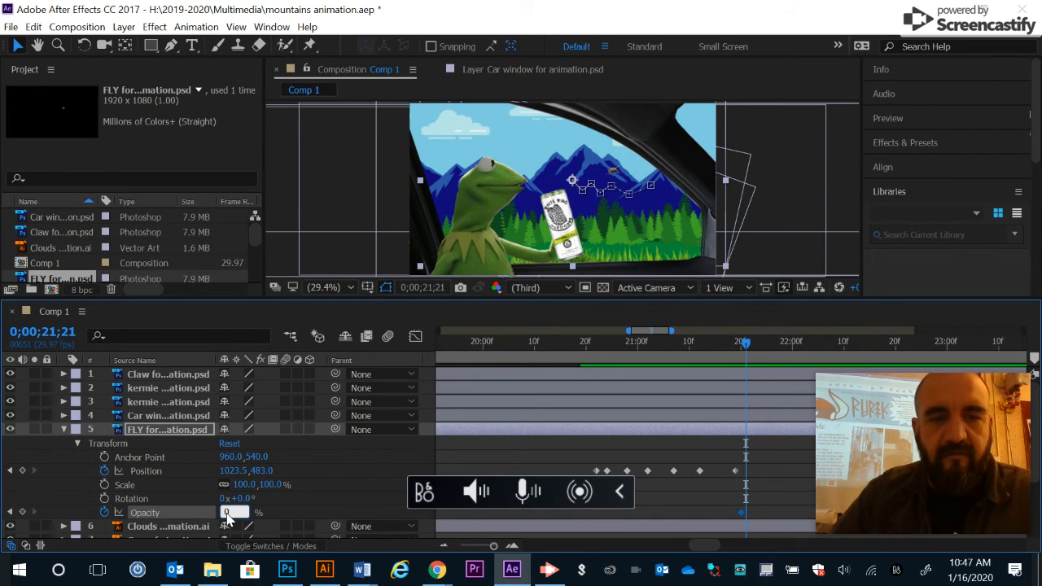
{"action": "key", "text": "Return"}
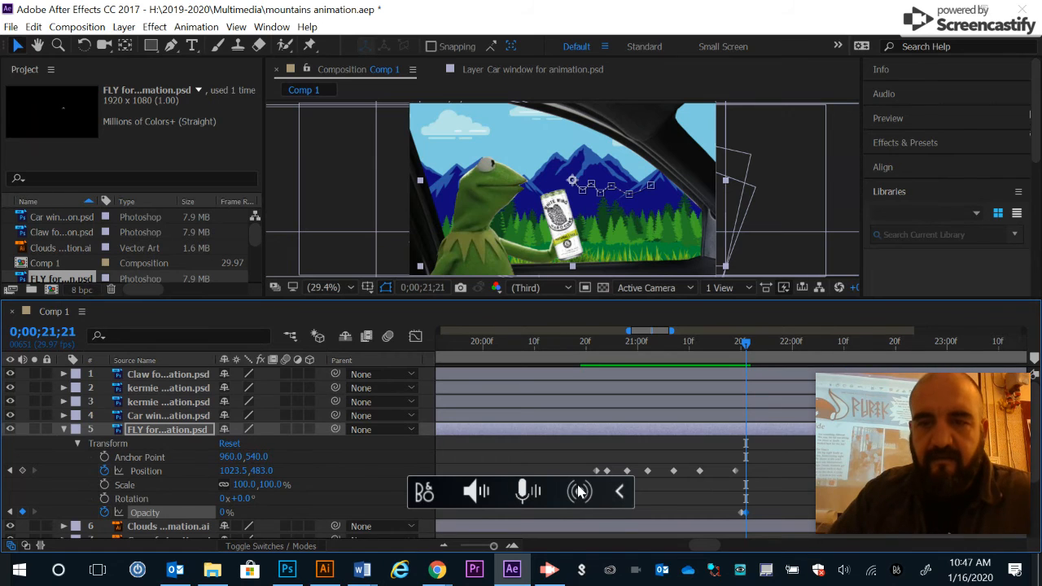
{"action": "left_click_drag", "start_coordinate": [745, 342], "coordinate": [721, 342]}
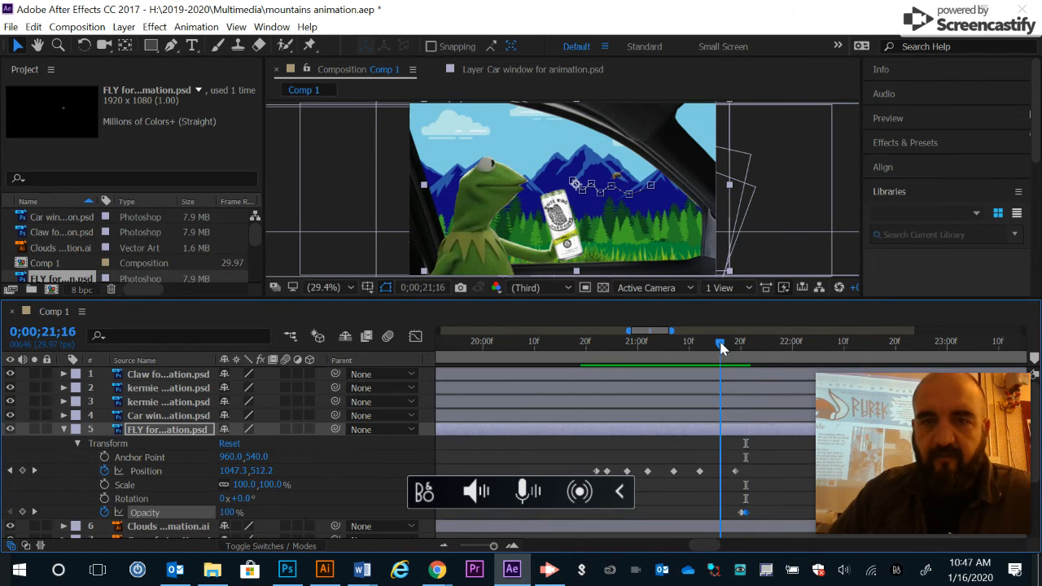
{"action": "left_click_drag", "start_coordinate": [721, 347], "coordinate": [742, 344]}
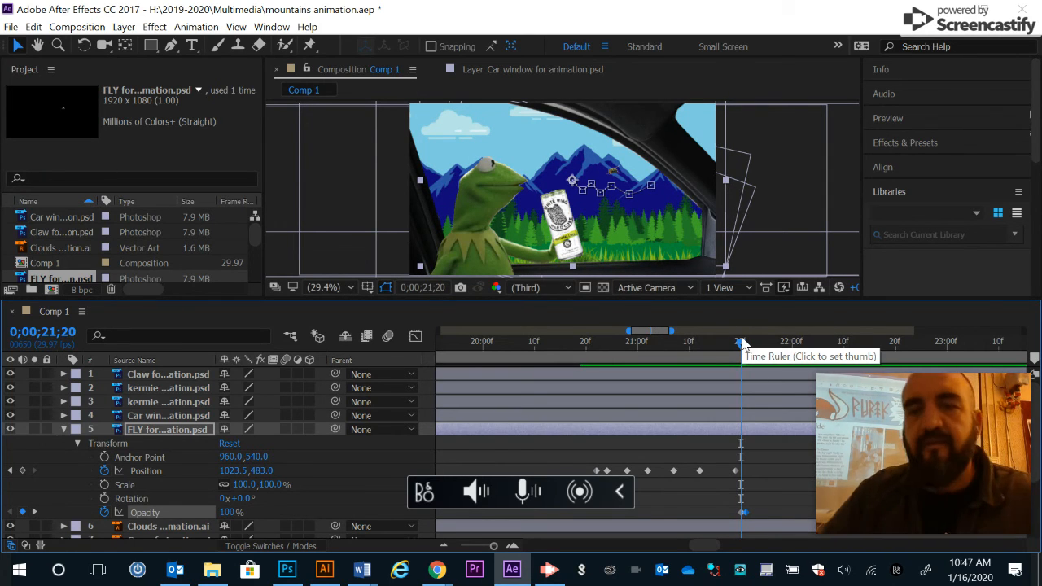
{"action": "left_click_drag", "start_coordinate": [735, 503], "coordinate": [756, 521]}
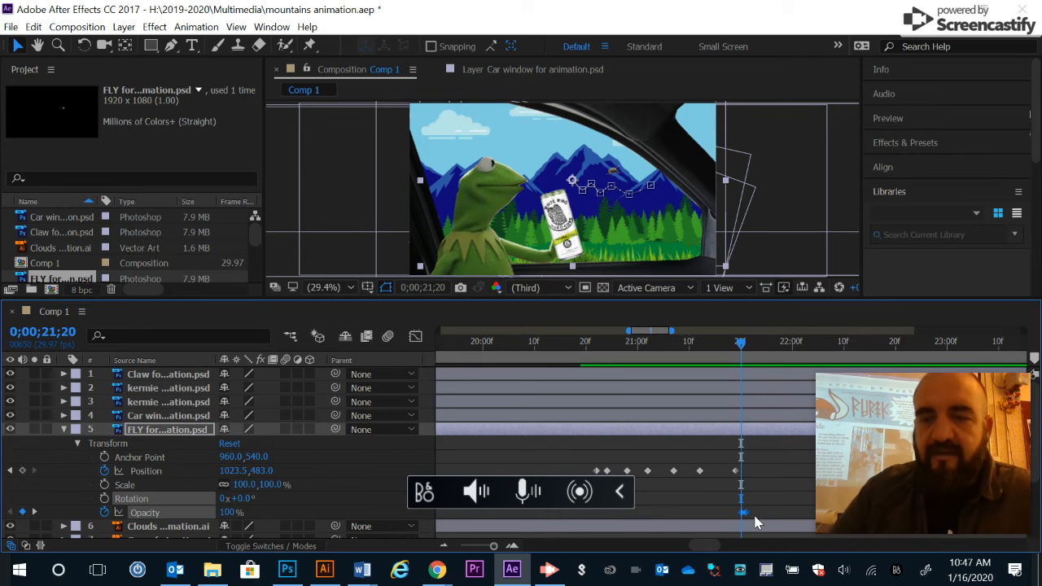
{"action": "key", "text": "Delete"}
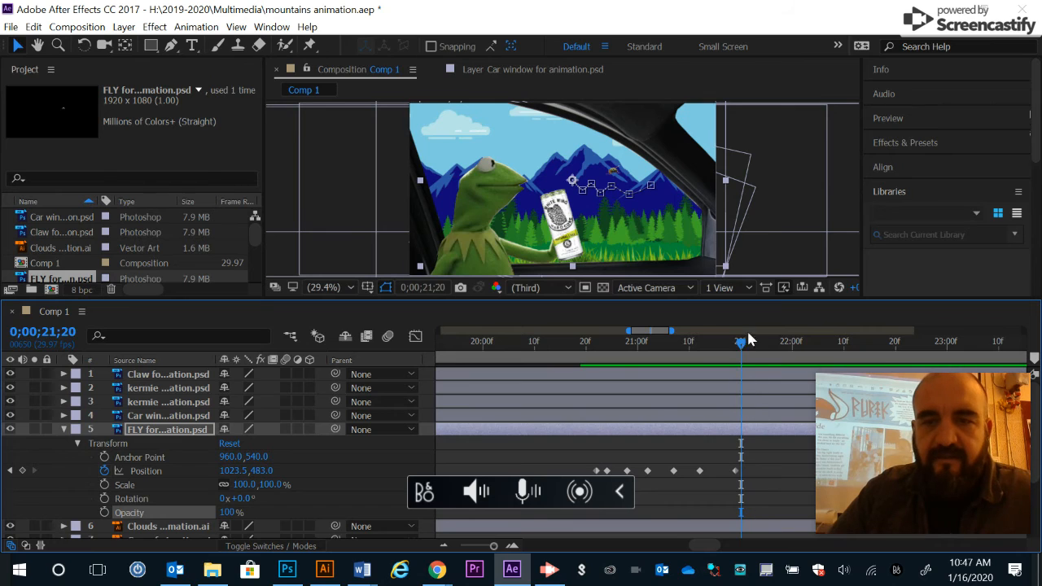
{"action": "left_click_drag", "start_coordinate": [738, 346], "coordinate": [750, 345]}
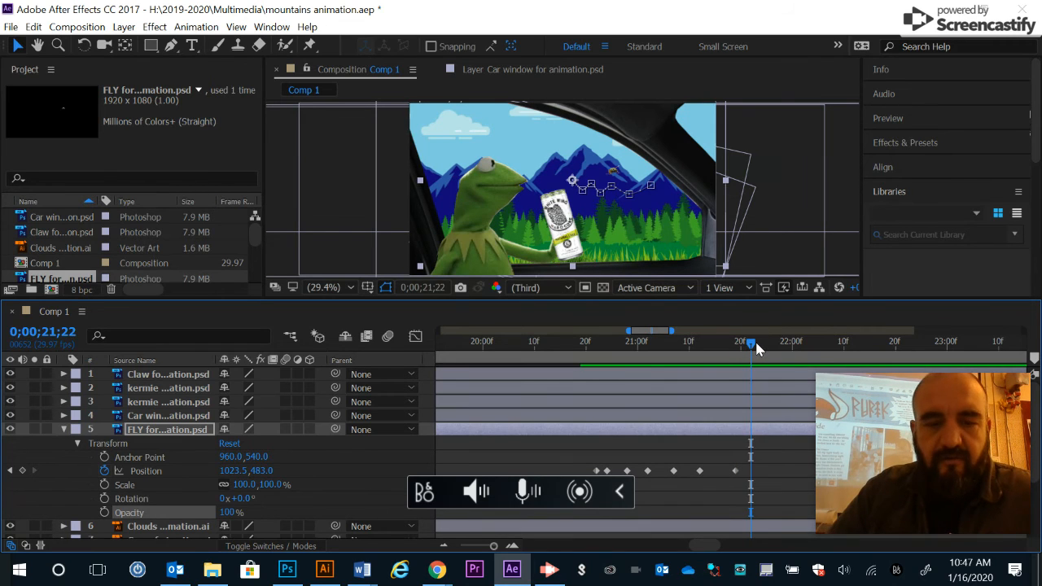
{"action": "key", "text": "ctrl+z"}
{"action": "left_click", "coordinate": [747, 343]}
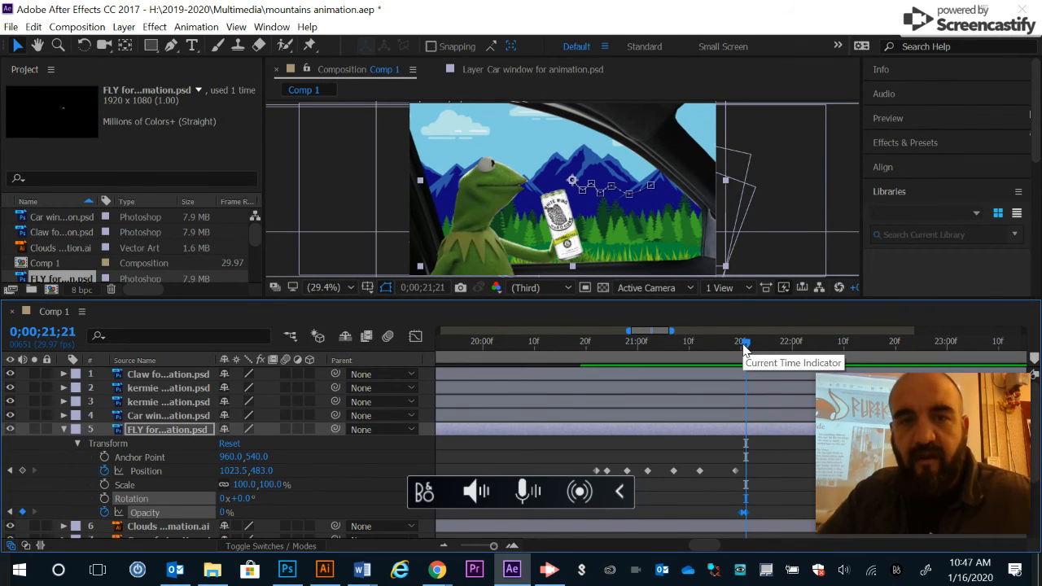
Step: Shift the fly's earlier Position keyframes later so they sit closer to the final keyframe
{"action": "left_click", "coordinate": [715, 343]}
{"action": "left_click_drag", "start_coordinate": [691, 355], "coordinate": [597, 356]}
{"action": "key", "text": "space"}
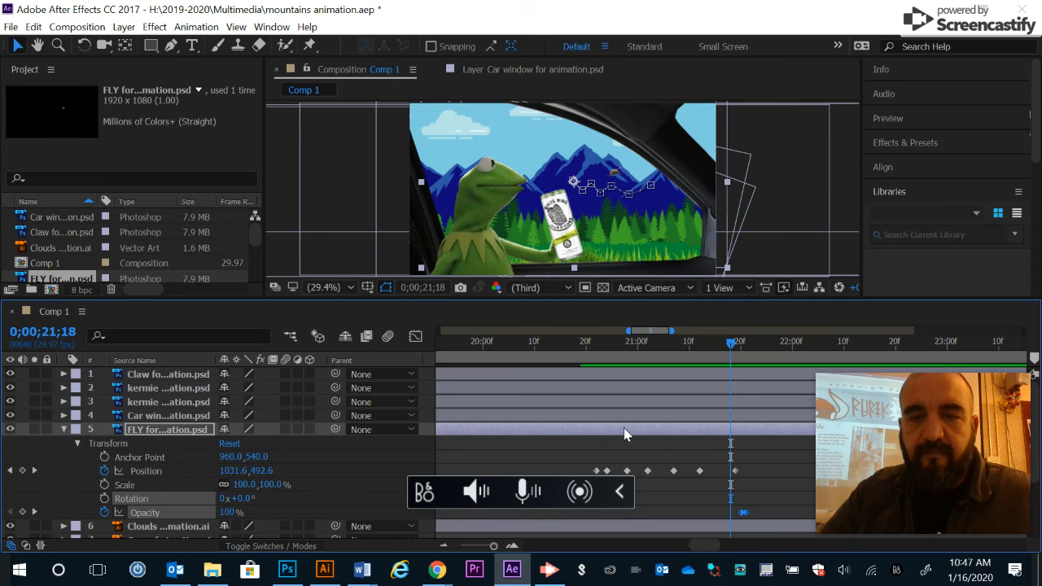
{"action": "left_click_drag", "start_coordinate": [701, 471], "coordinate": [632, 475]}
{"action": "left_click", "coordinate": [648, 471]}
Step: Preview the fly animation from around 0;00;20;23
{"action": "left_click", "coordinate": [603, 345]}
{"action": "key", "text": "space"}
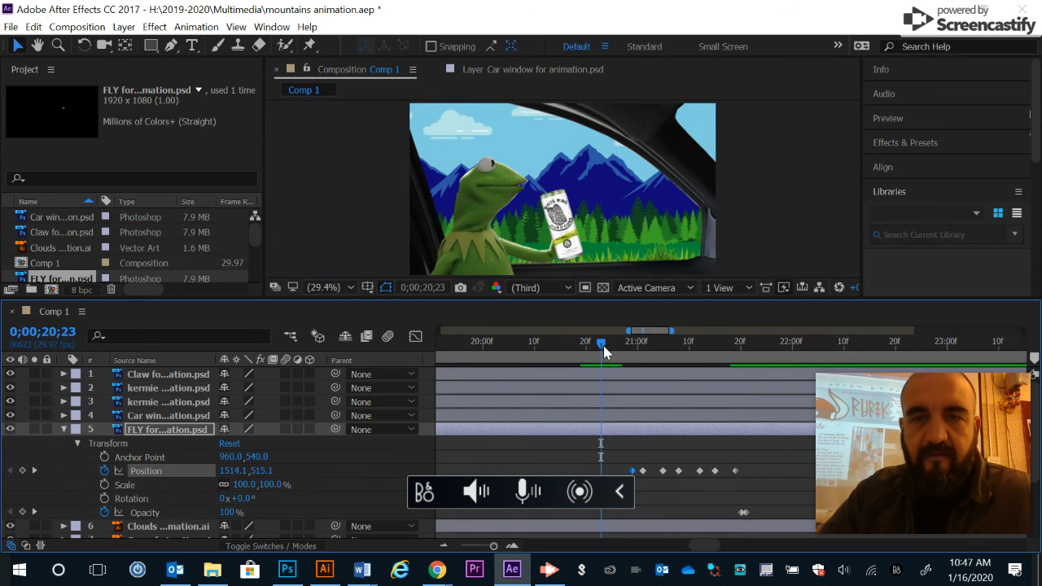
{"action": "key", "text": "space"}
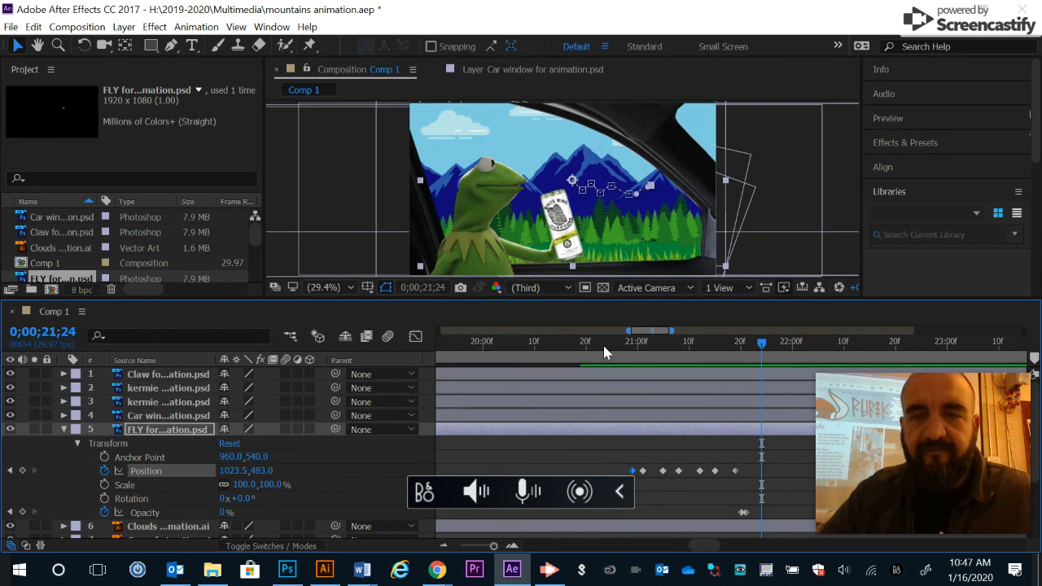
{"action": "left_click", "coordinate": [602, 345]}
{"action": "key", "text": "space"}
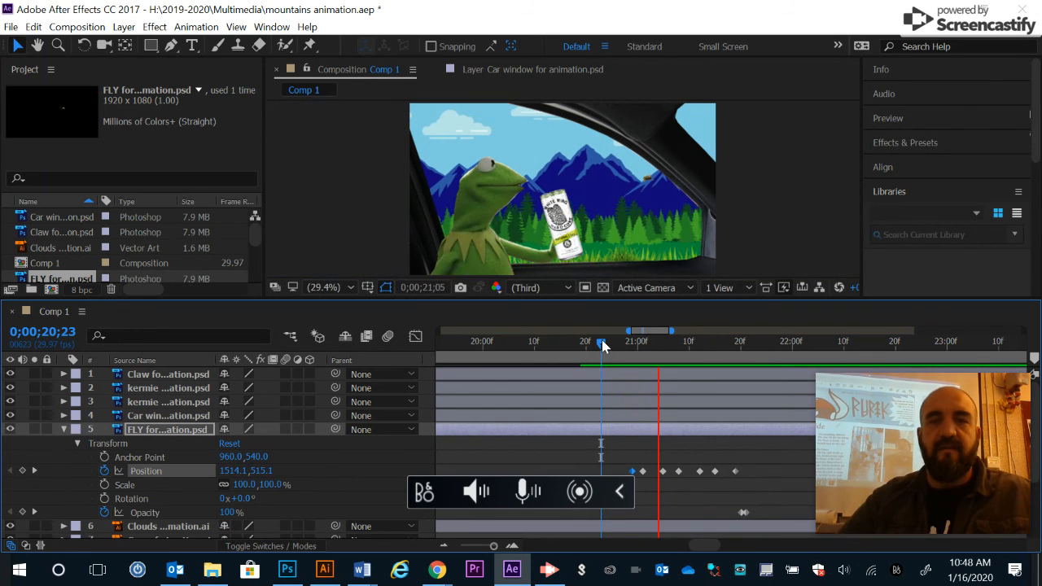
{"action": "key", "text": "space"}
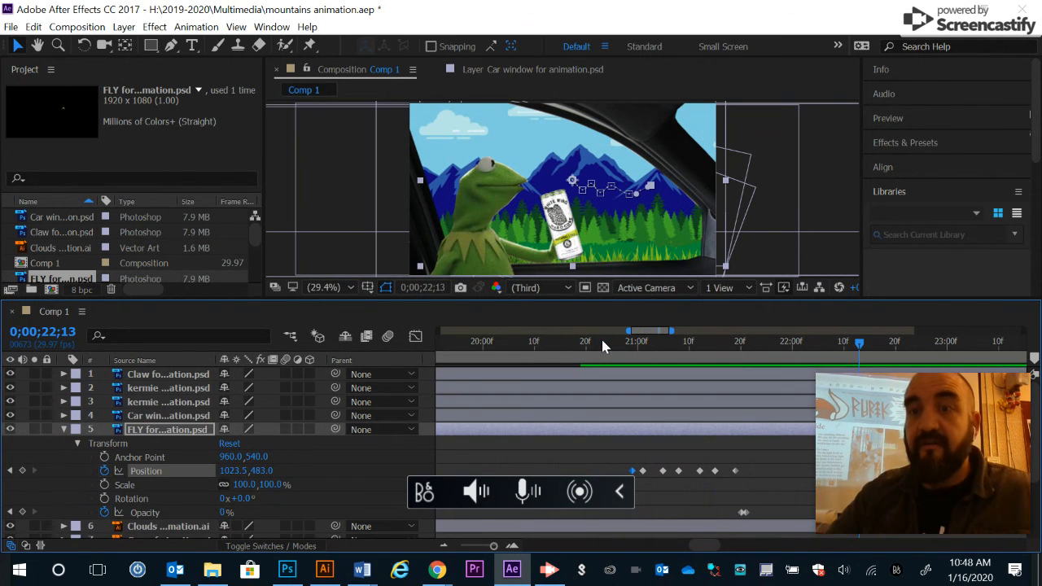